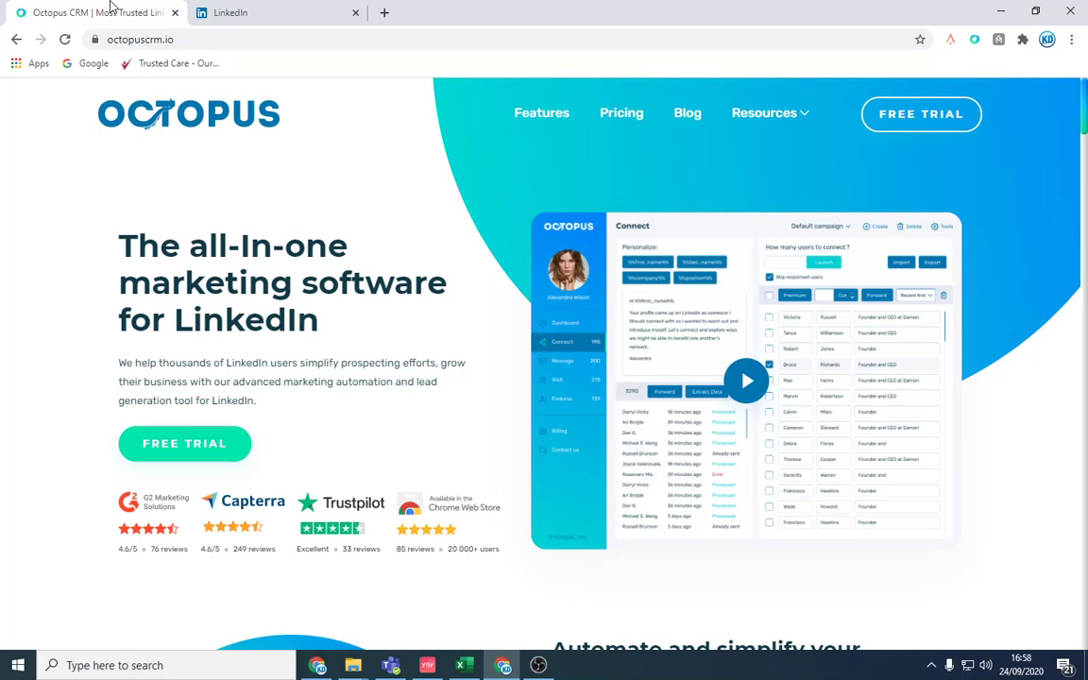
Step: Search LinkedIn for 'hr manager finance', filter to People and scroll the results
{"action": "left_click", "coordinate": [293, 10]}
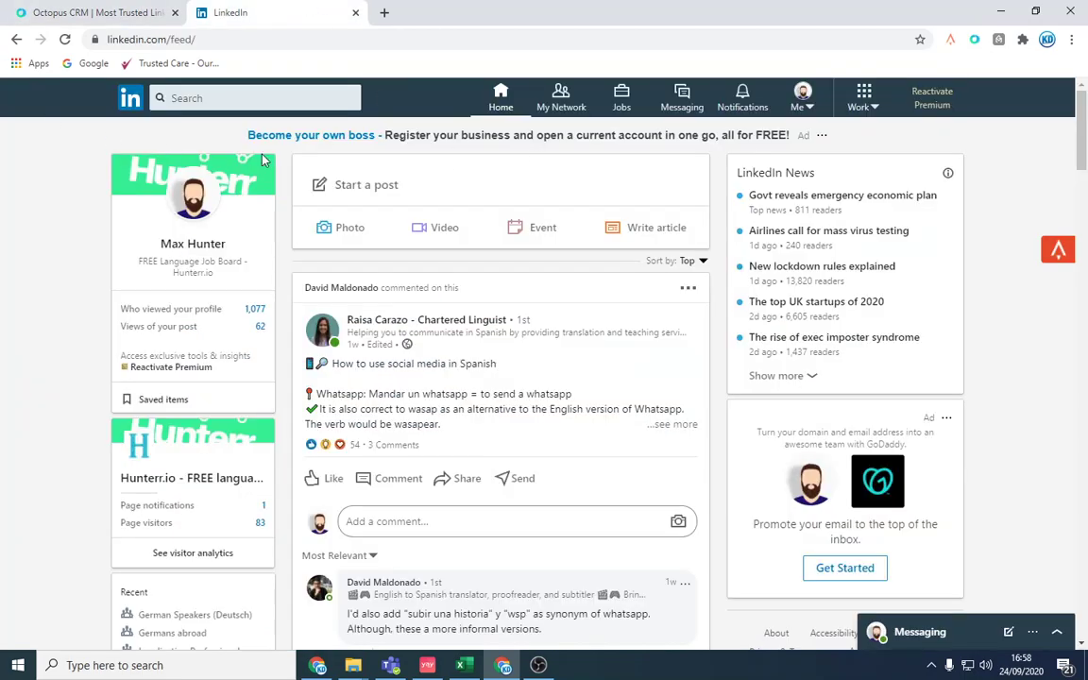
{"action": "left_click", "coordinate": [291, 100]}
{"action": "type", "text": "hr manage"}
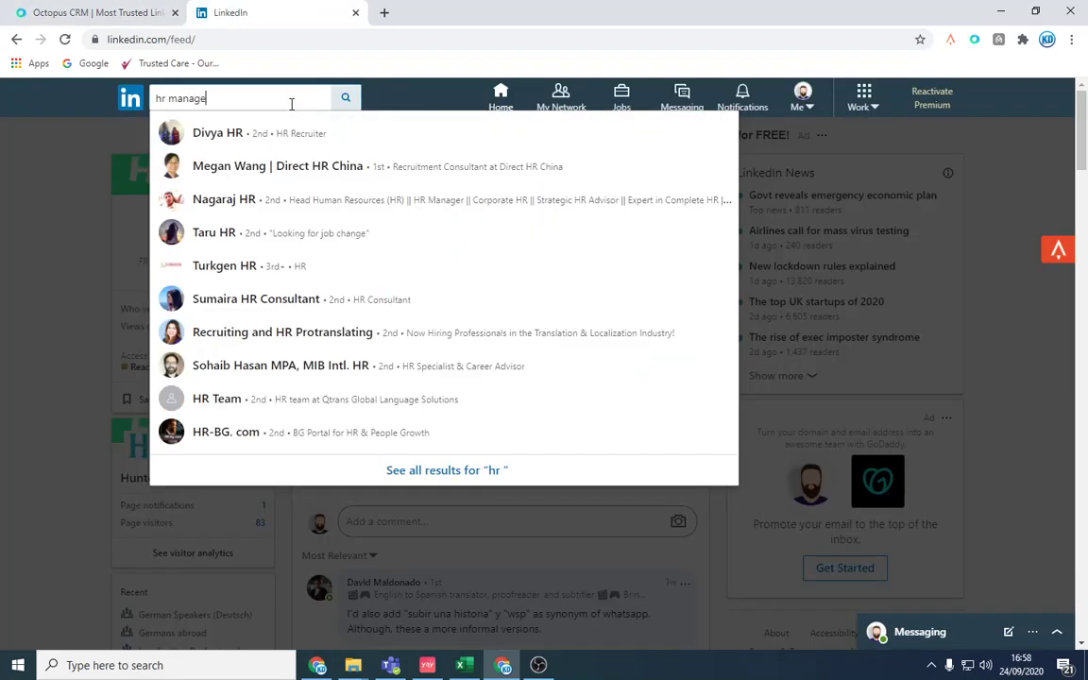
{"action": "type", "text": "r finance"}
{"action": "key", "text": "Return"}
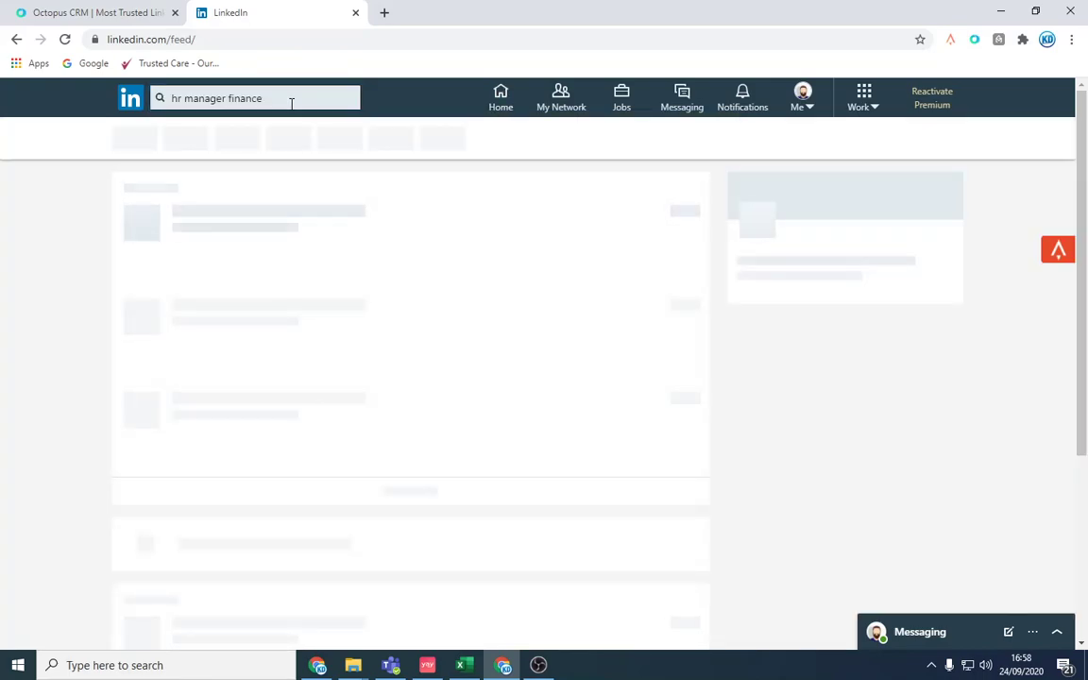
{"action": "left_click", "coordinate": [123, 141]}
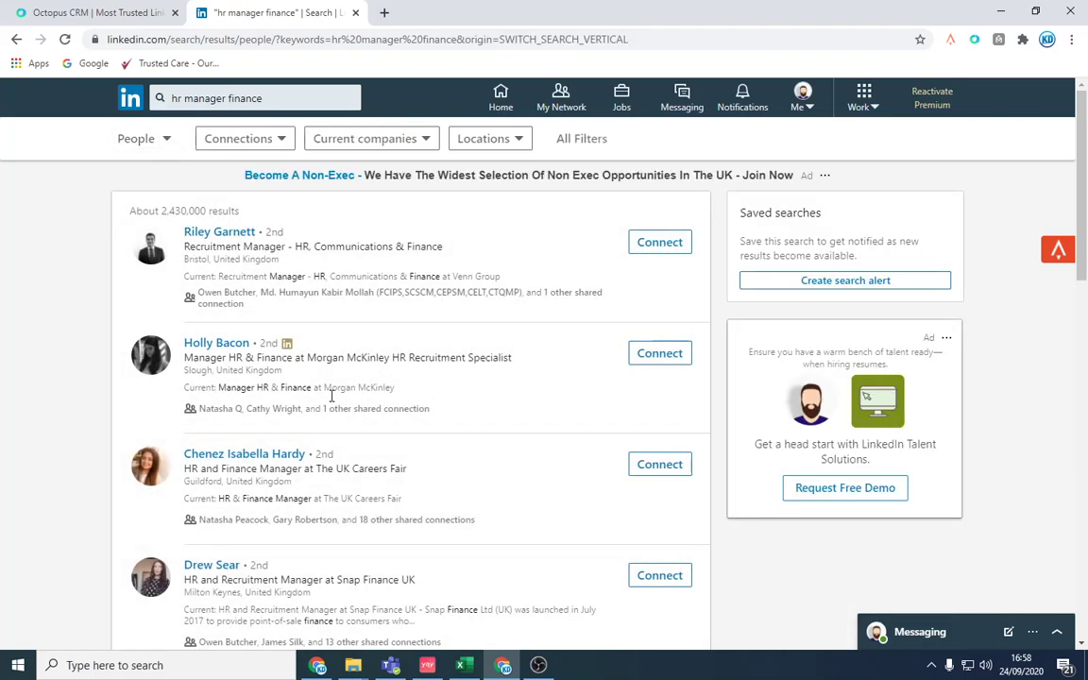
{"action": "scroll", "coordinate": [377, 379], "scroll_direction": "down", "scroll_amount": 3}
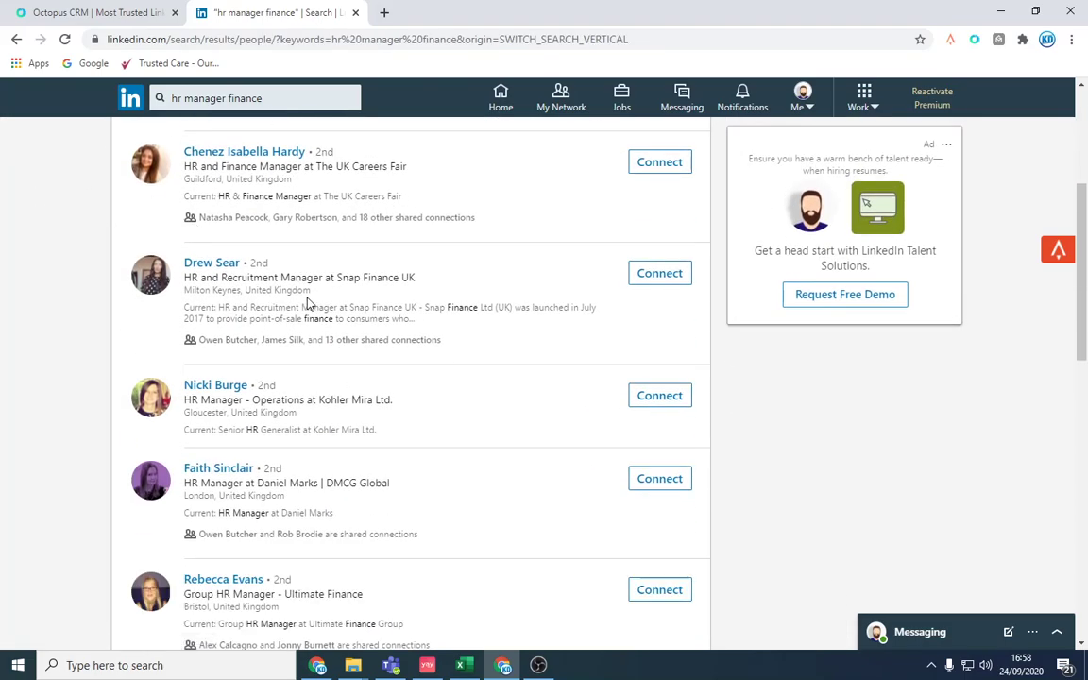
Step: Create a new Octopus campaign named 'HR Fin'
{"action": "left_click", "coordinate": [975, 43]}
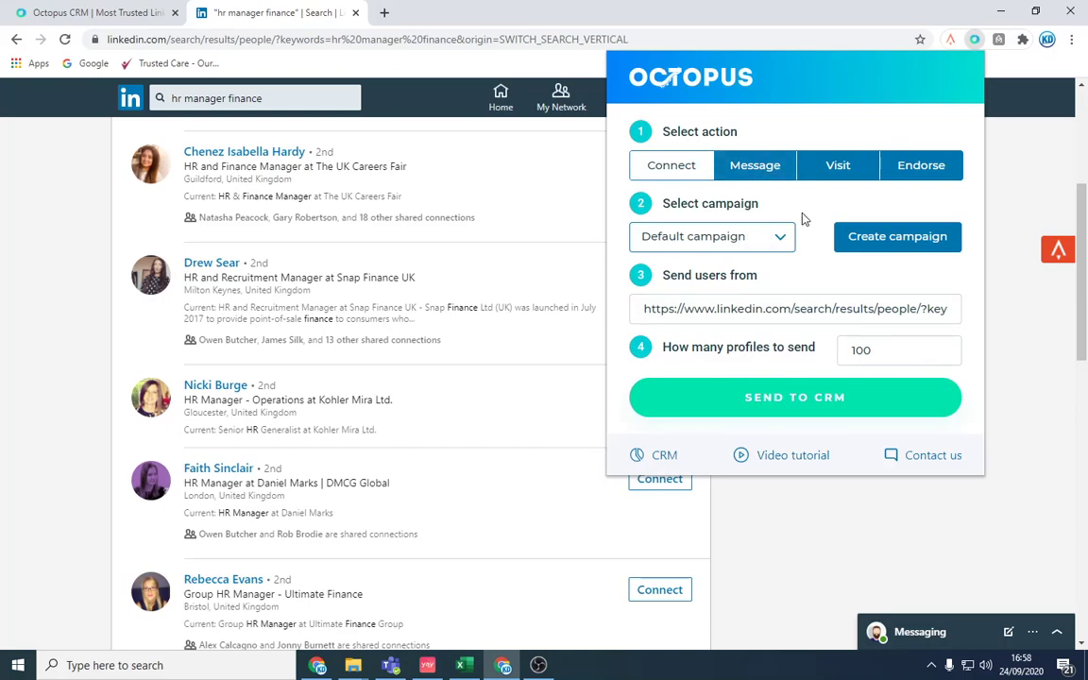
{"action": "left_click", "coordinate": [880, 237]}
{"action": "left_click", "coordinate": [728, 156]}
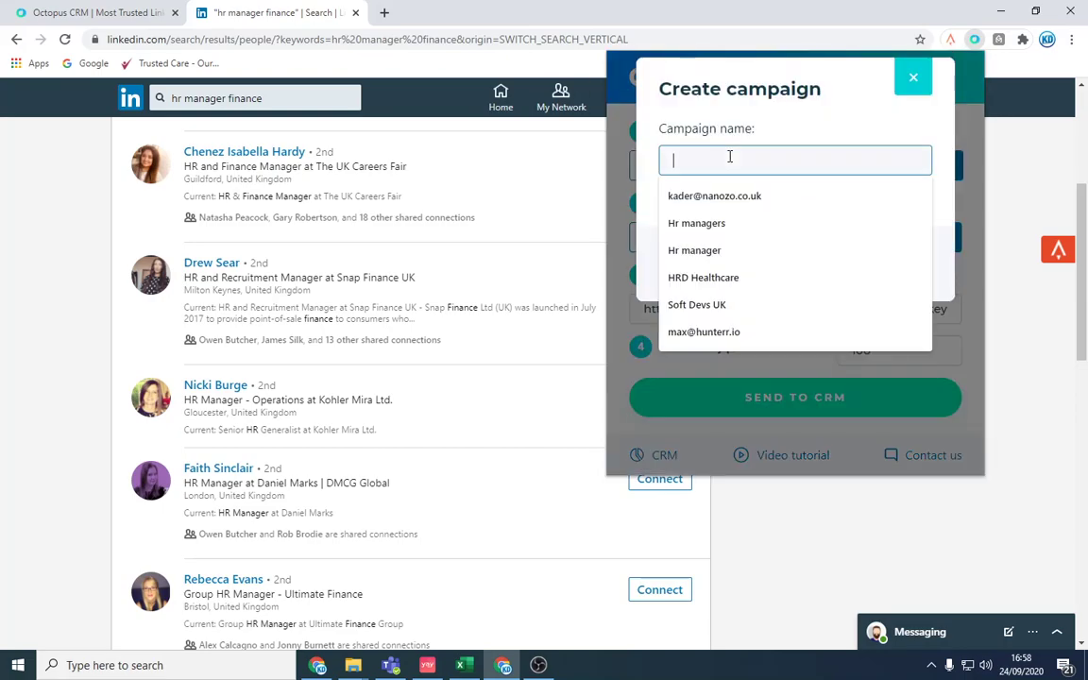
{"action": "left_click", "coordinate": [718, 137]}
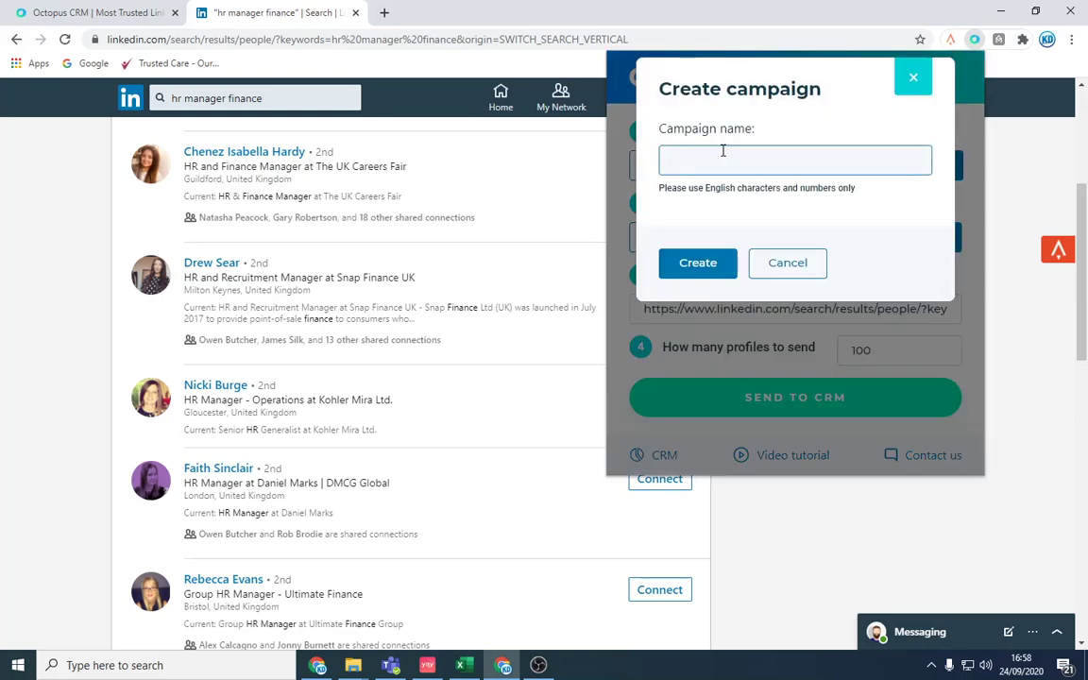
{"action": "left_click", "coordinate": [721, 150]}
{"action": "type", "text": "HR"}
{"action": "key", "text": "BackSpace"}
{"action": "type", "text": "r"}
{"action": "key", "text": "BackSpace"}
{"action": "type", "text": "R Fin"}
{"action": "left_click", "coordinate": [711, 273]}
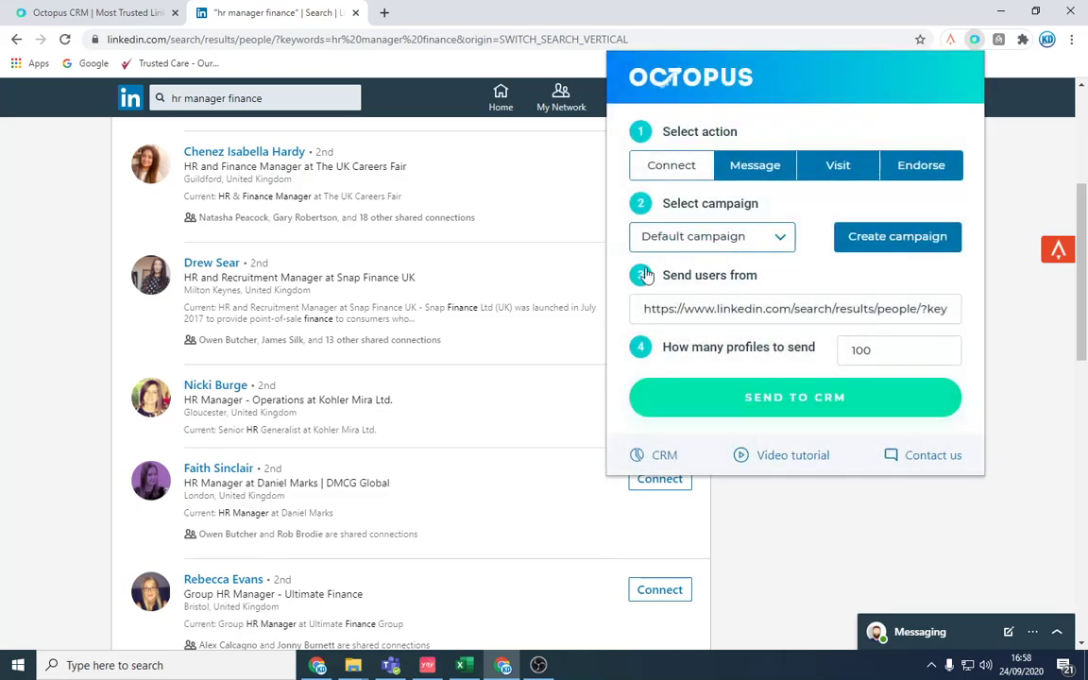
Step: Keep HR Fin on the connect action and scroll through the search results
{"action": "left_click", "coordinate": [755, 168]}
{"action": "left_click", "coordinate": [690, 168]}
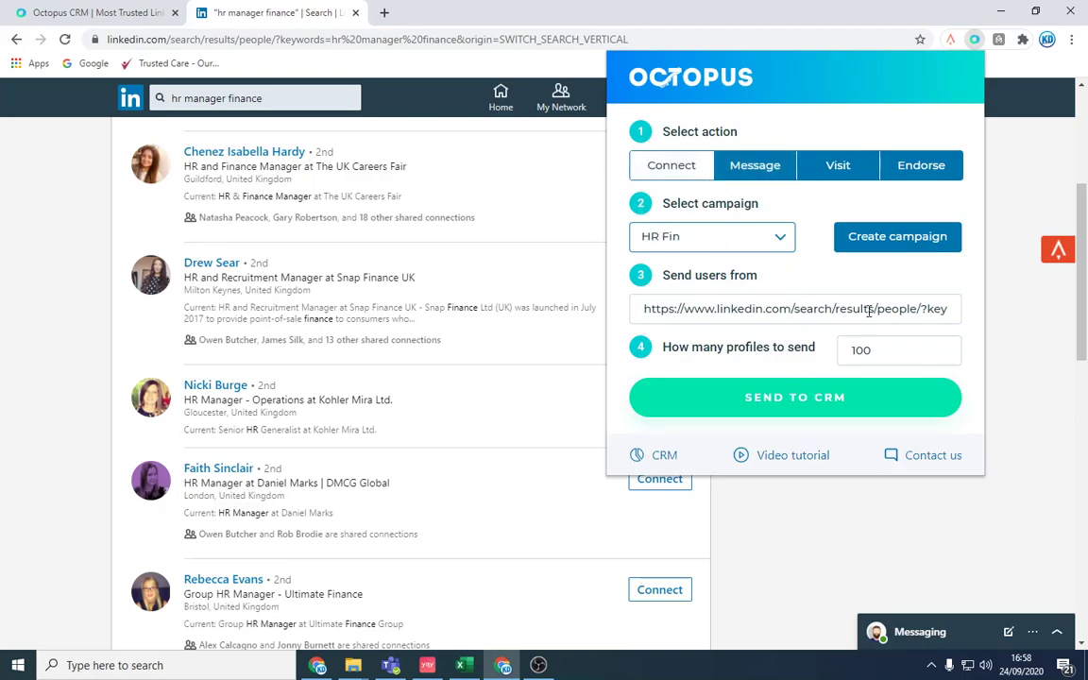
{"action": "scroll", "coordinate": [286, 250], "scroll_direction": "up", "scroll_amount": 3}
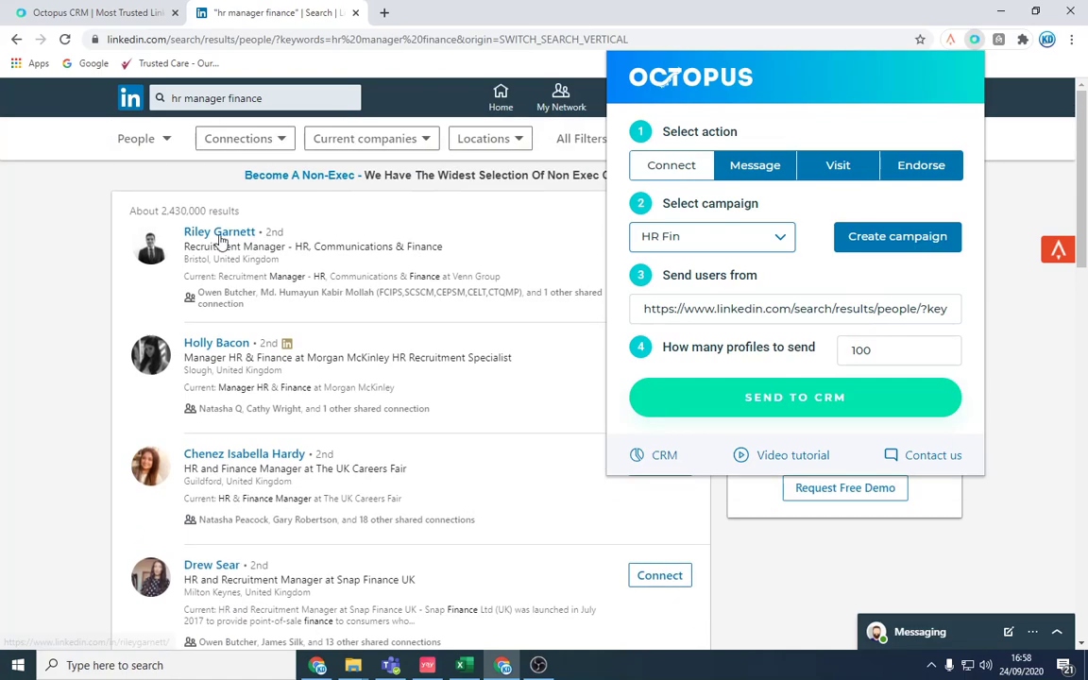
{"action": "left_click", "coordinate": [217, 444]}
{"action": "key", "text": "ctrl+a"}
{"action": "scroll", "coordinate": [203, 450], "scroll_direction": "down", "scroll_amount": 3}
{"action": "left_click", "coordinate": [60, 306]}
{"action": "scroll", "coordinate": [366, 378], "scroll_direction": "down", "scroll_amount": 5}
{"action": "scroll", "coordinate": [429, 405], "scroll_direction": "down", "scroll_amount": 4}
{"action": "scroll", "coordinate": [750, 349], "scroll_direction": "up", "scroll_amount": 10}
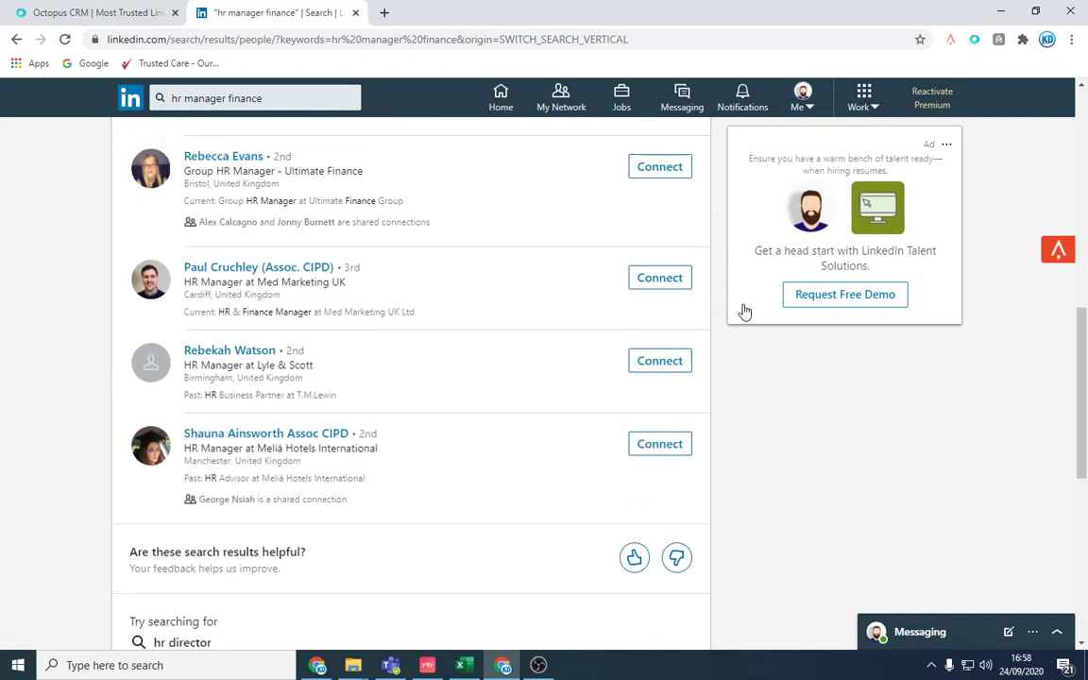
{"action": "scroll", "coordinate": [748, 310], "scroll_direction": "up", "scroll_amount": 5}
{"action": "scroll", "coordinate": [859, 323], "scroll_direction": "up", "scroll_amount": 5}
Step: Send 10 profiles from the search to the HR Fin campaign
{"action": "left_click", "coordinate": [975, 40]}
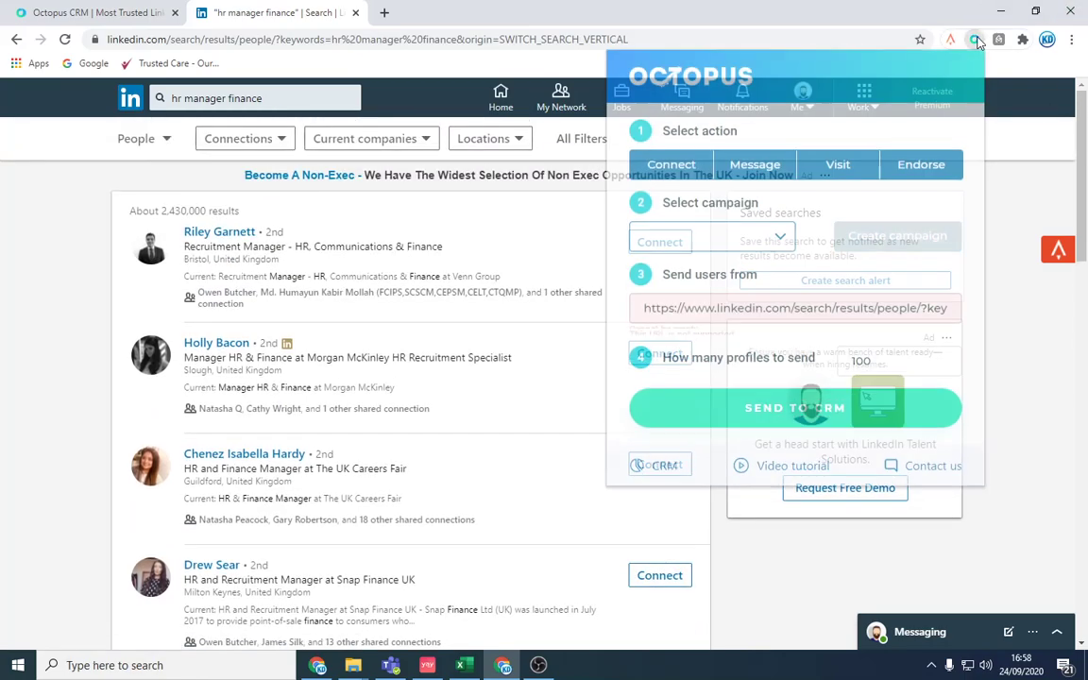
{"action": "left_click", "coordinate": [882, 350]}
{"action": "left_click_drag", "start_coordinate": [883, 350], "coordinate": [831, 351]}
{"action": "type", "text": "10"}
{"action": "left_click", "coordinate": [805, 403]}
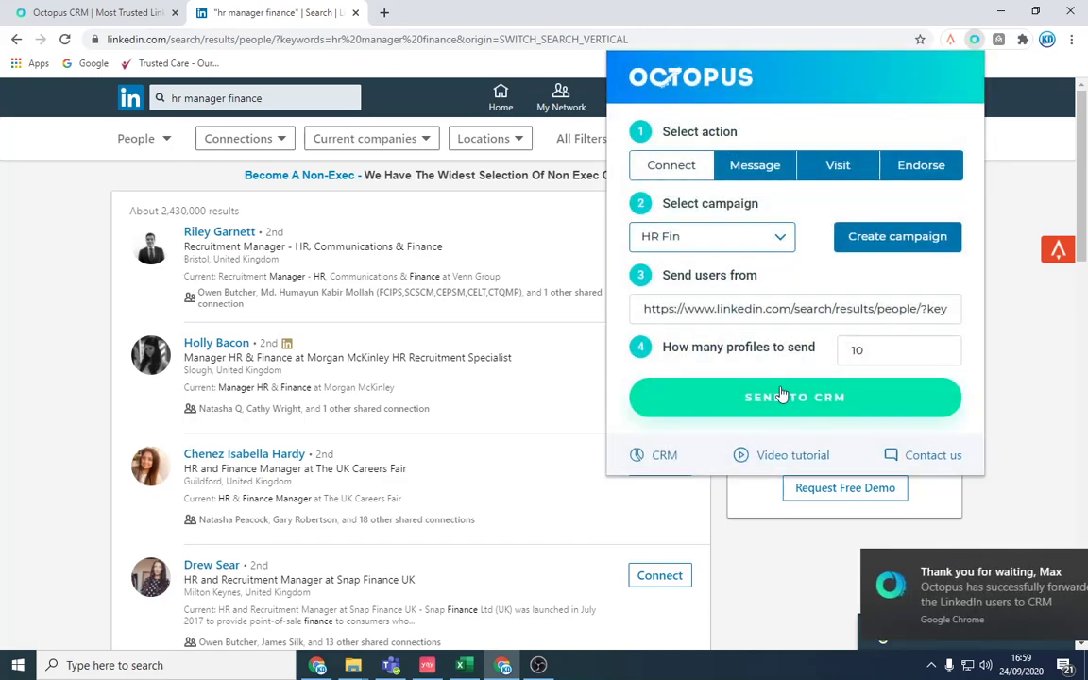
Step: Open the CRM dashboard, dismiss the transfer report and select all ten leads
{"action": "left_click", "coordinate": [666, 457]}
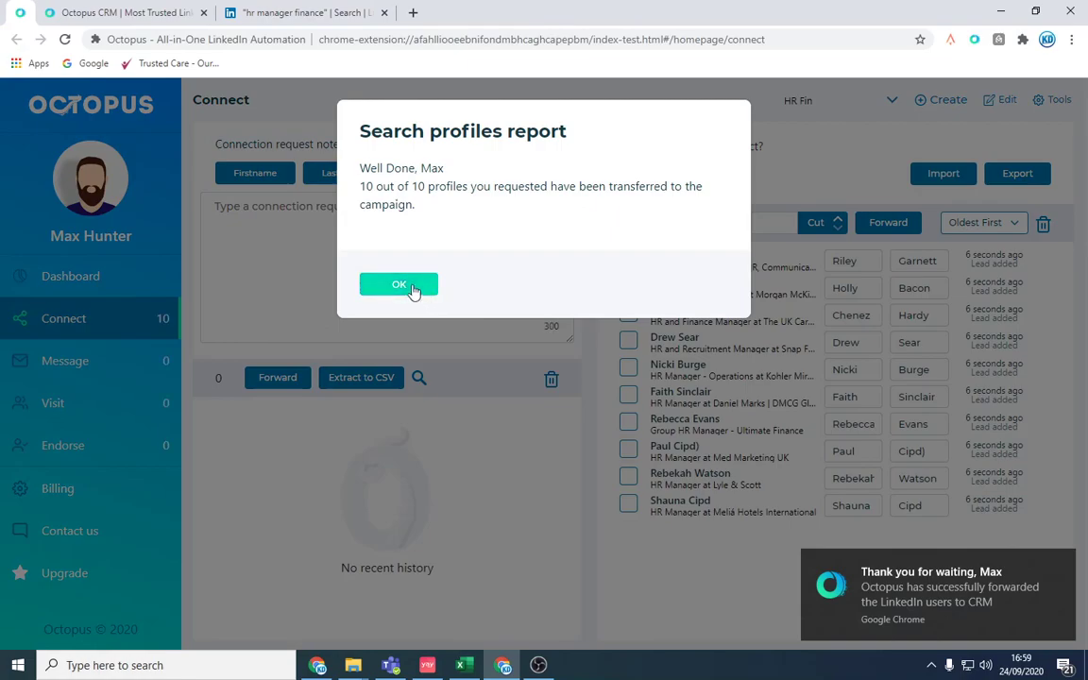
{"action": "left_click", "coordinate": [408, 290]}
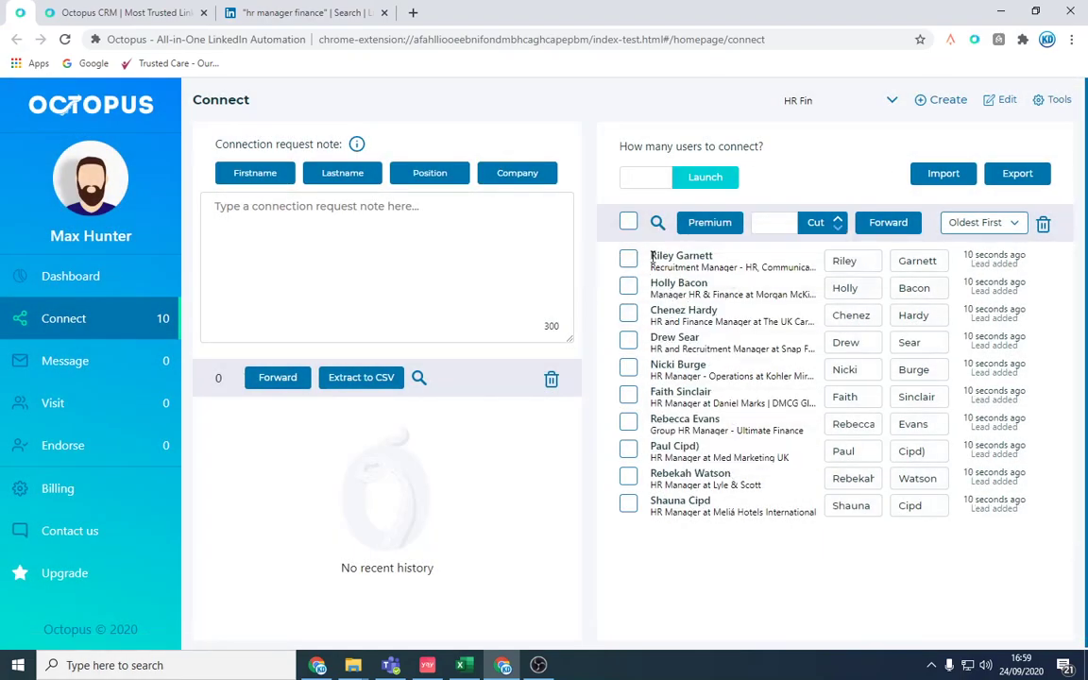
{"action": "left_click", "coordinate": [629, 224]}
Step: Write the note 'Hello %%first_name%%, Love to connect.' and launch requests to 10 users
{"action": "left_click", "coordinate": [297, 213]}
{"action": "left_click", "coordinate": [257, 176]}
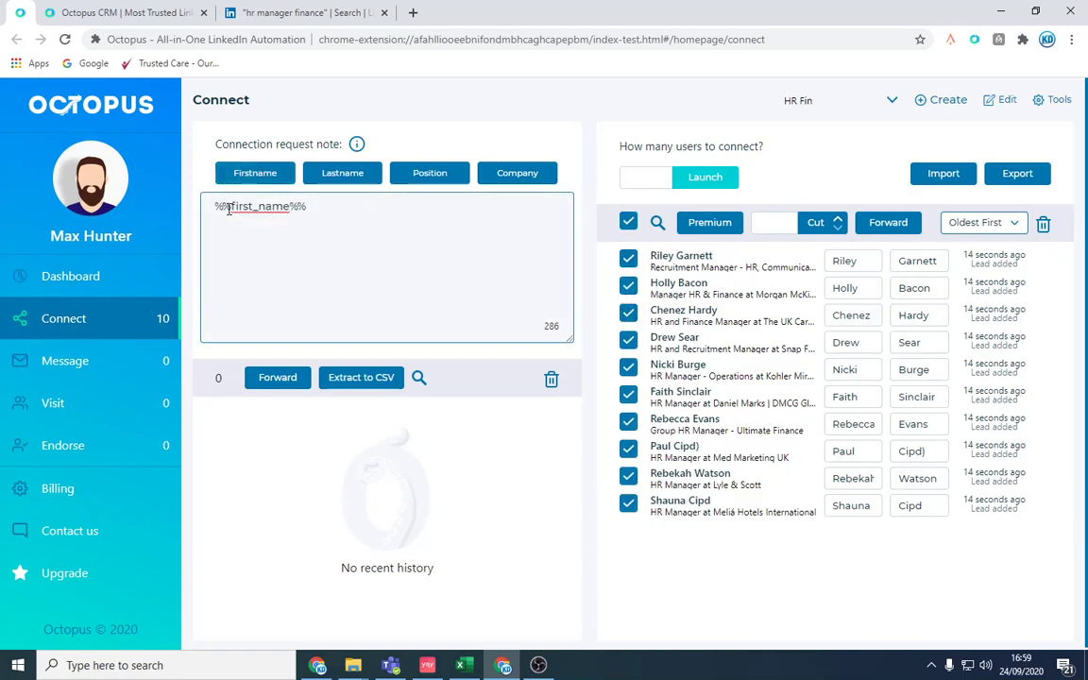
{"action": "left_click", "coordinate": [215, 206]}
{"action": "type", "text": "Hello"}
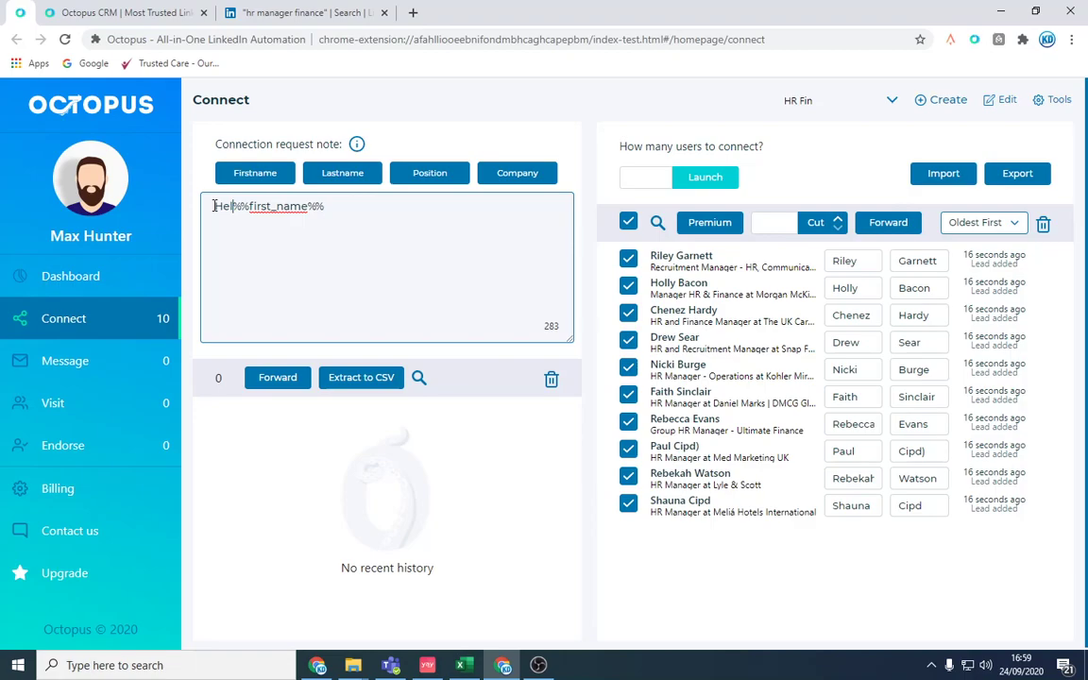
{"action": "left_click", "coordinate": [360, 205]}
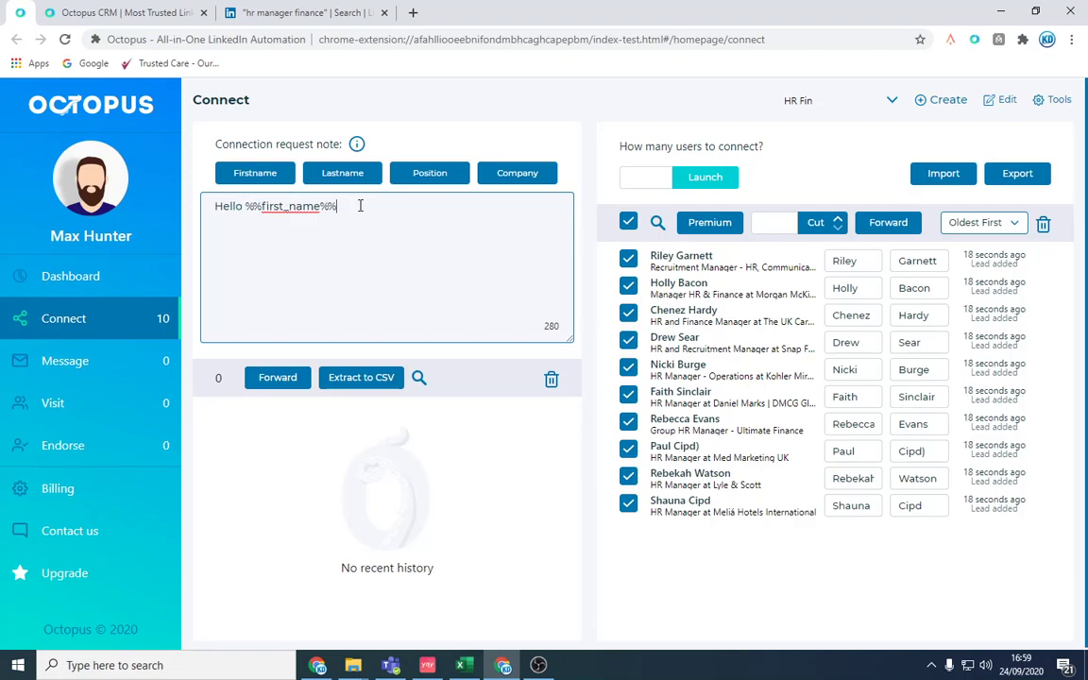
{"action": "type", "text": ", Love to connect."}
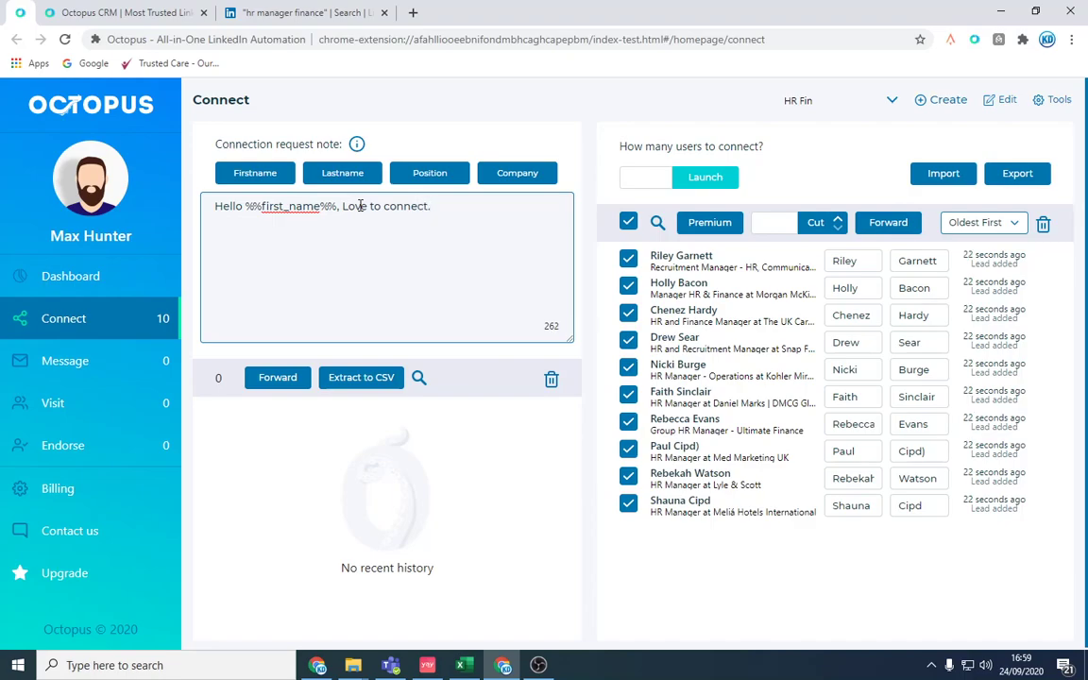
{"action": "left_click", "coordinate": [625, 171]}
{"action": "type", "text": "10"}
{"action": "left_click", "coordinate": [700, 178]}
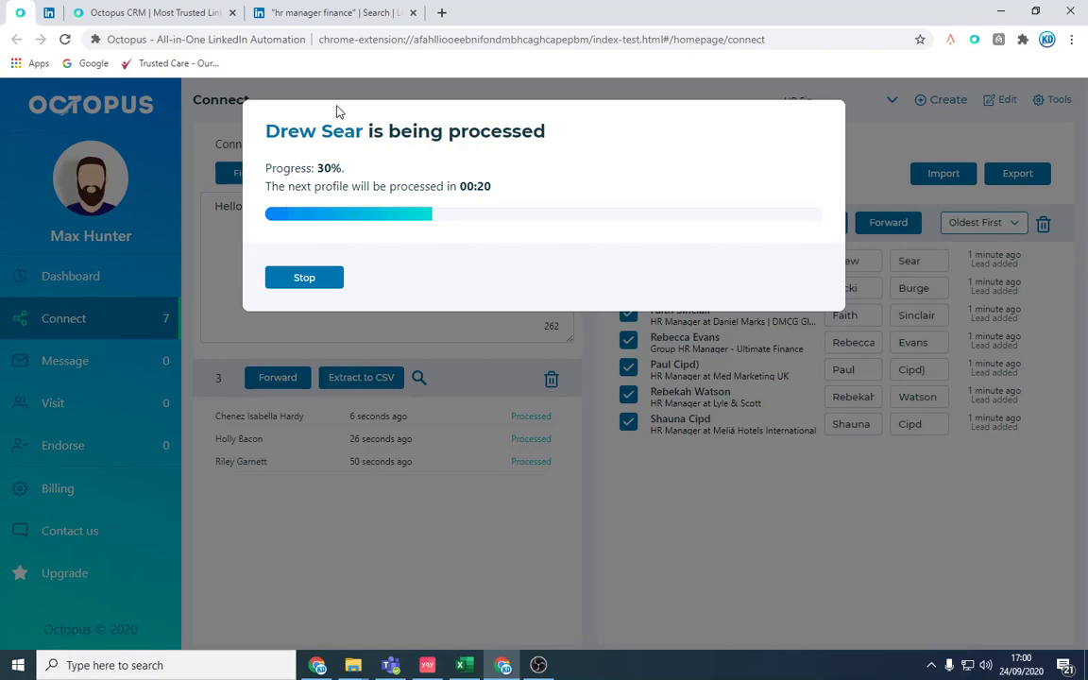
Step: Monitor the HR Fin connection run until all users are processed, then return to the LinkedIn feed
{"action": "left_click_drag", "start_coordinate": [458, 186], "coordinate": [490, 183]}
{"action": "left_click", "coordinate": [302, 12]}
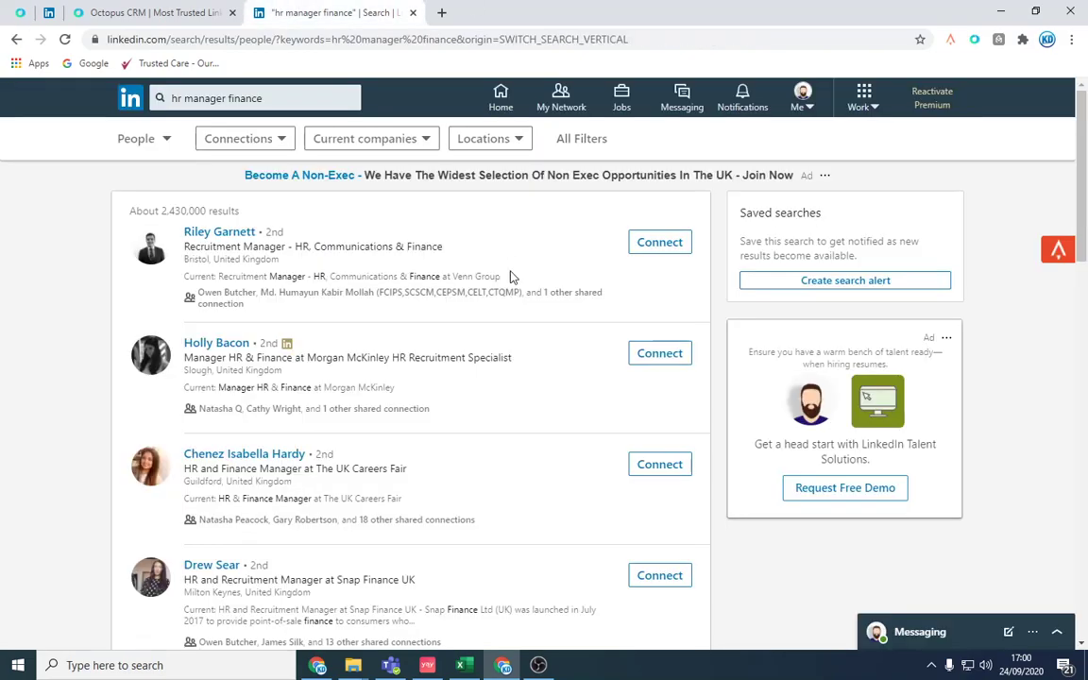
{"action": "left_click", "coordinate": [499, 107]}
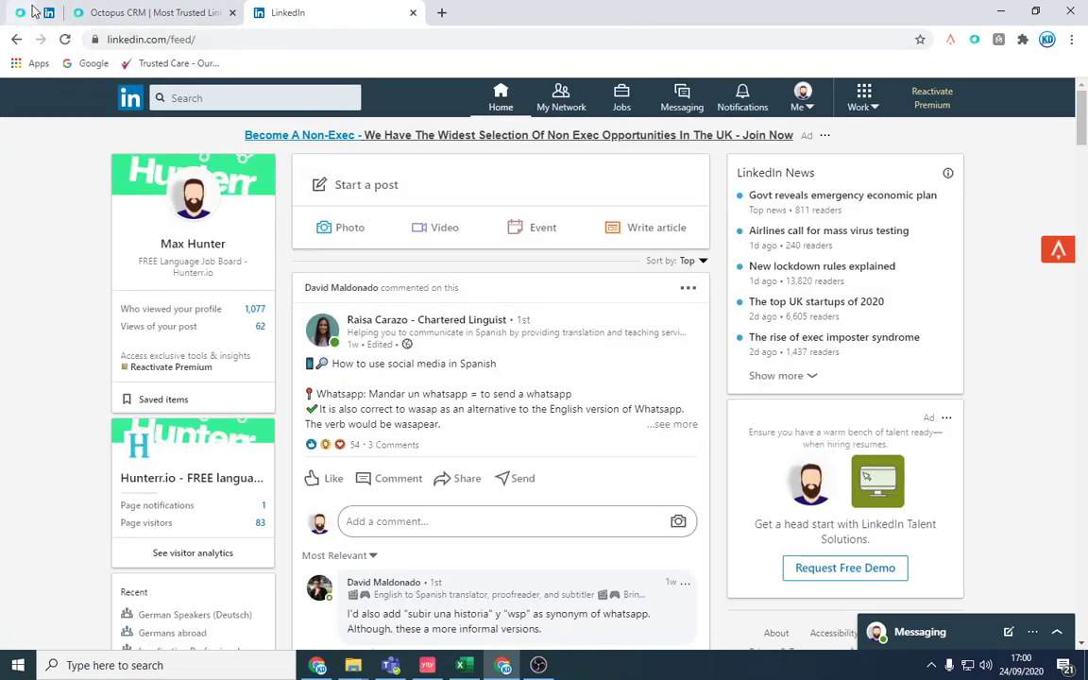
{"action": "left_click", "coordinate": [22, 12]}
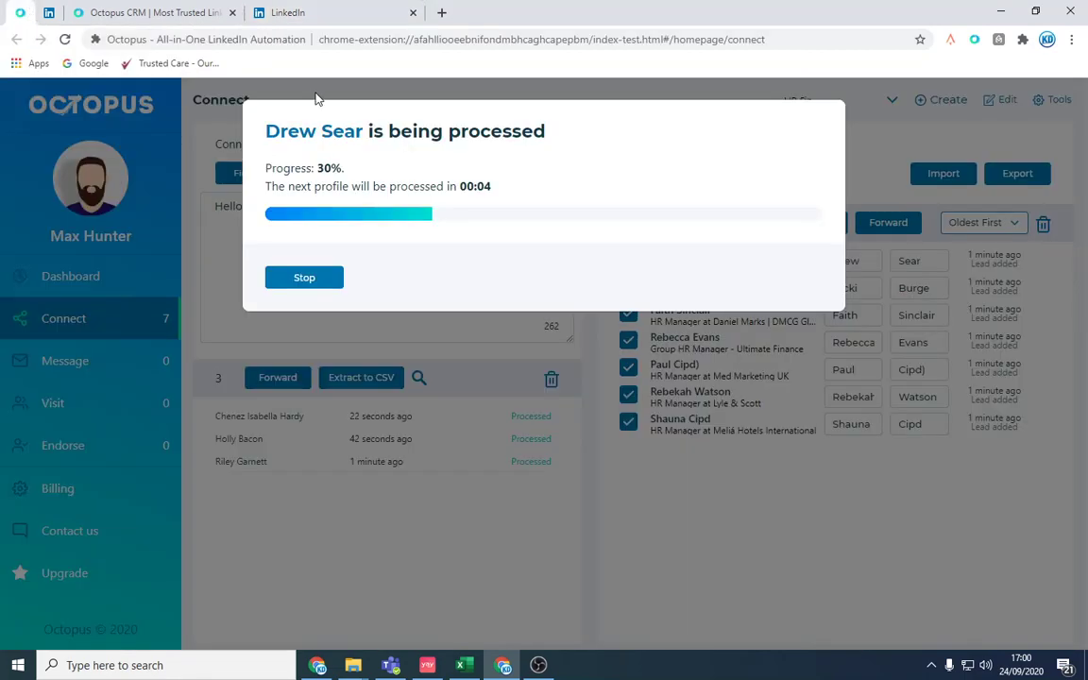
{"action": "left_click", "coordinate": [318, 10]}
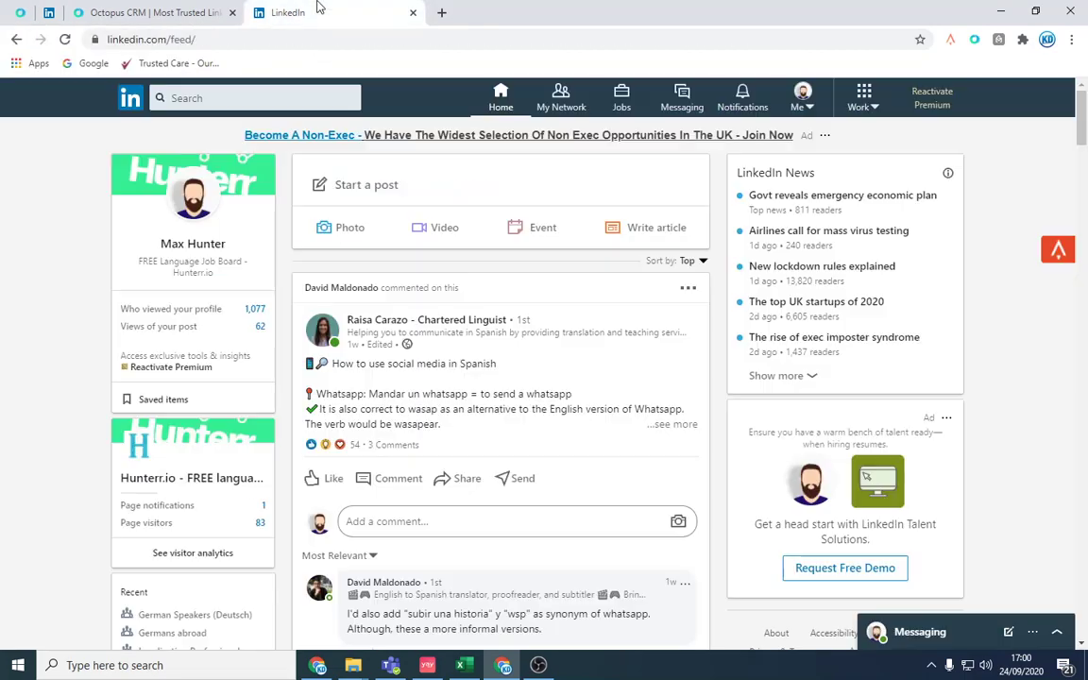
{"action": "left_click", "coordinate": [20, 13]}
{"action": "left_click", "coordinate": [326, 275]}
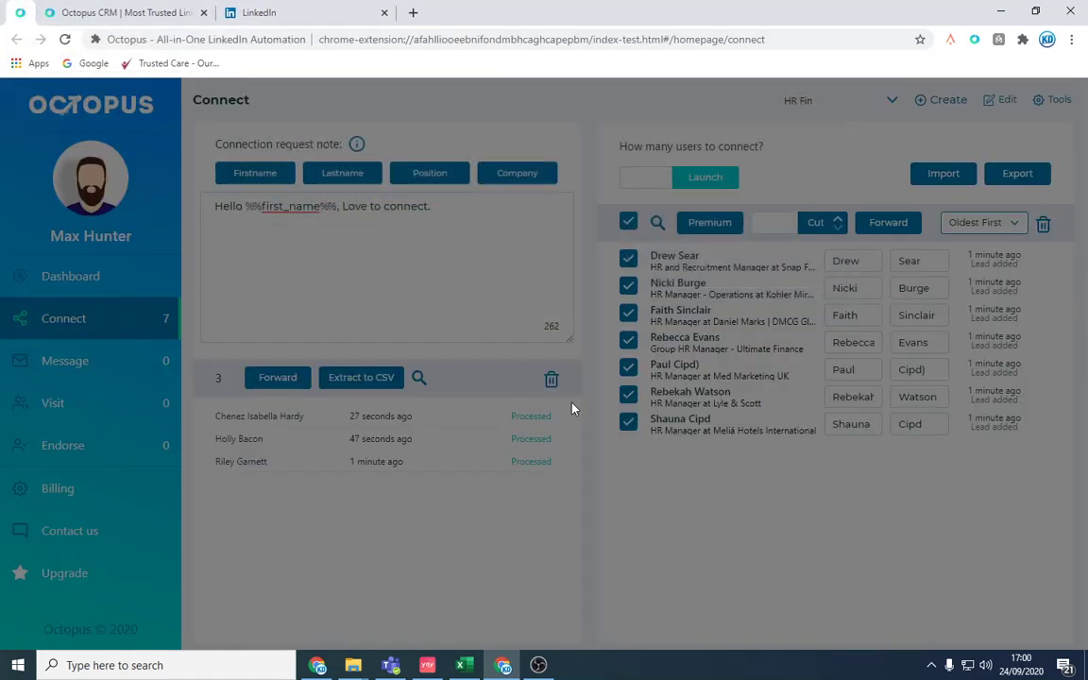
{"action": "left_click_drag", "start_coordinate": [294, 502], "coordinate": [230, 72]}
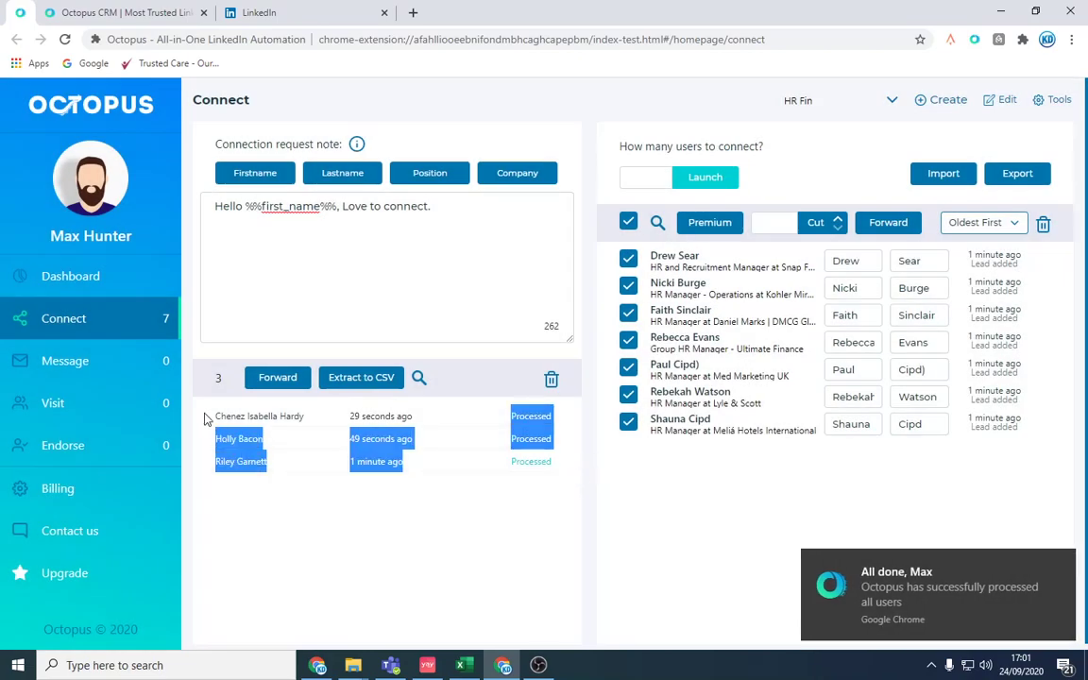
{"action": "left_click", "coordinate": [314, 10]}
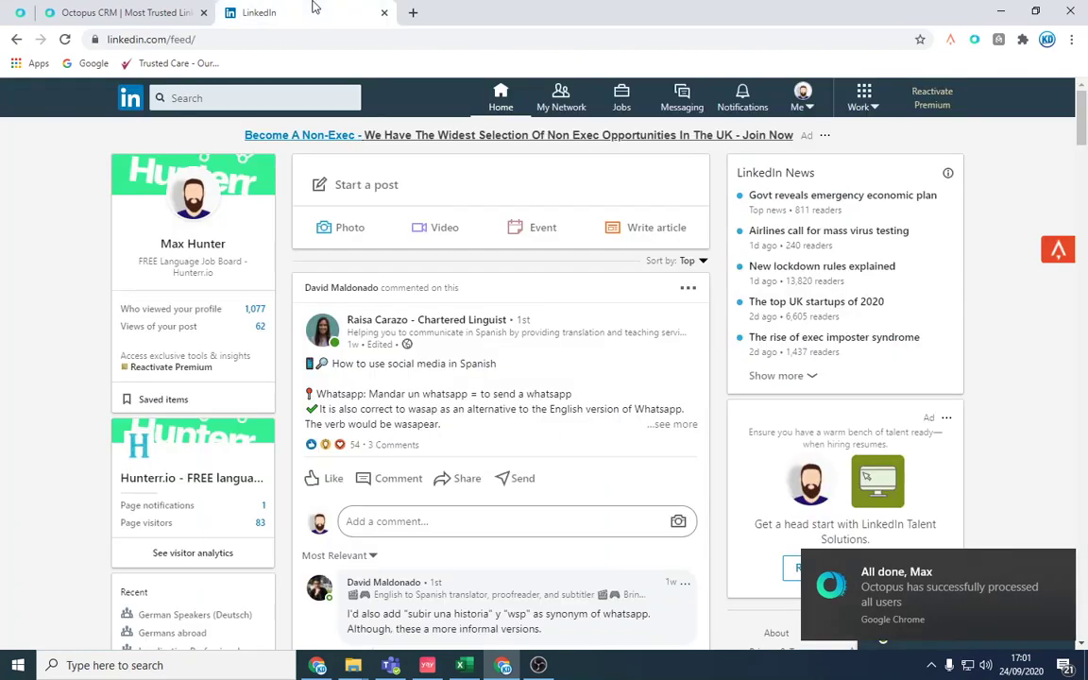
Step: Open the Sent invitations list and review three recipients' personalised 'Hello [name], Love to connect.' notes
{"action": "left_click", "coordinate": [568, 94]}
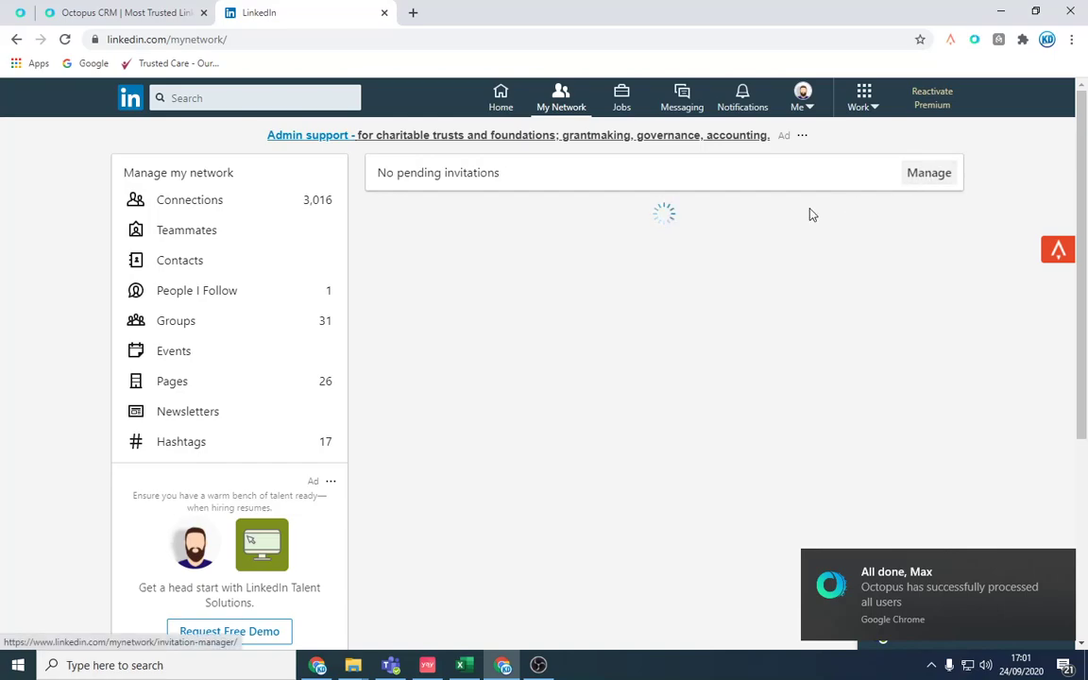
{"action": "left_click", "coordinate": [212, 327]}
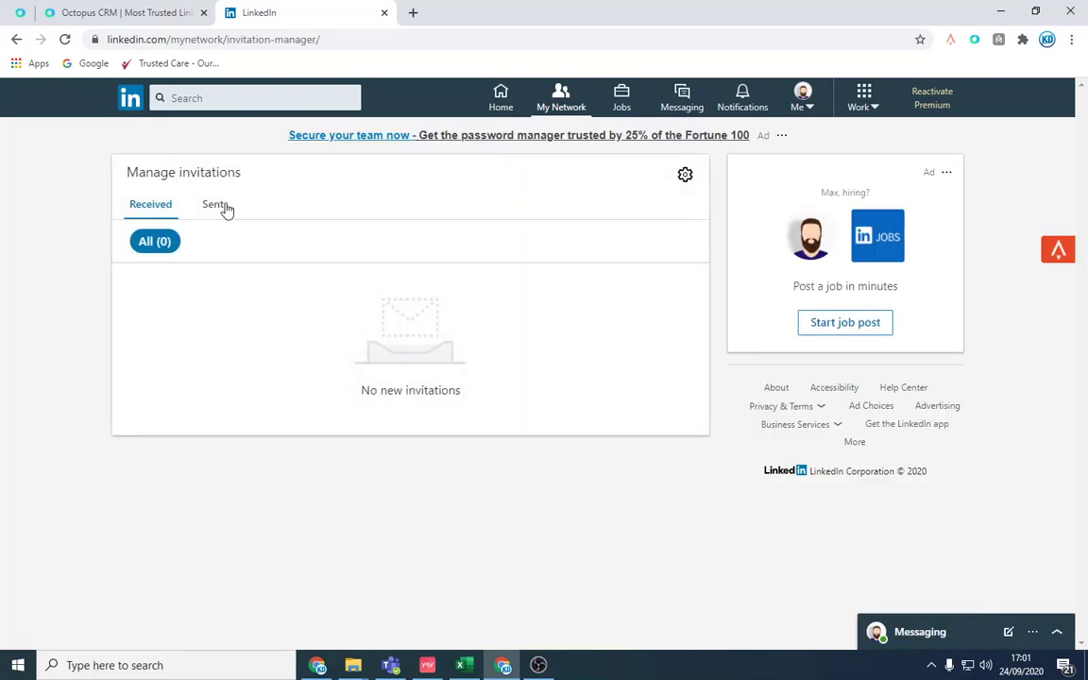
{"action": "left_click", "coordinate": [221, 207]}
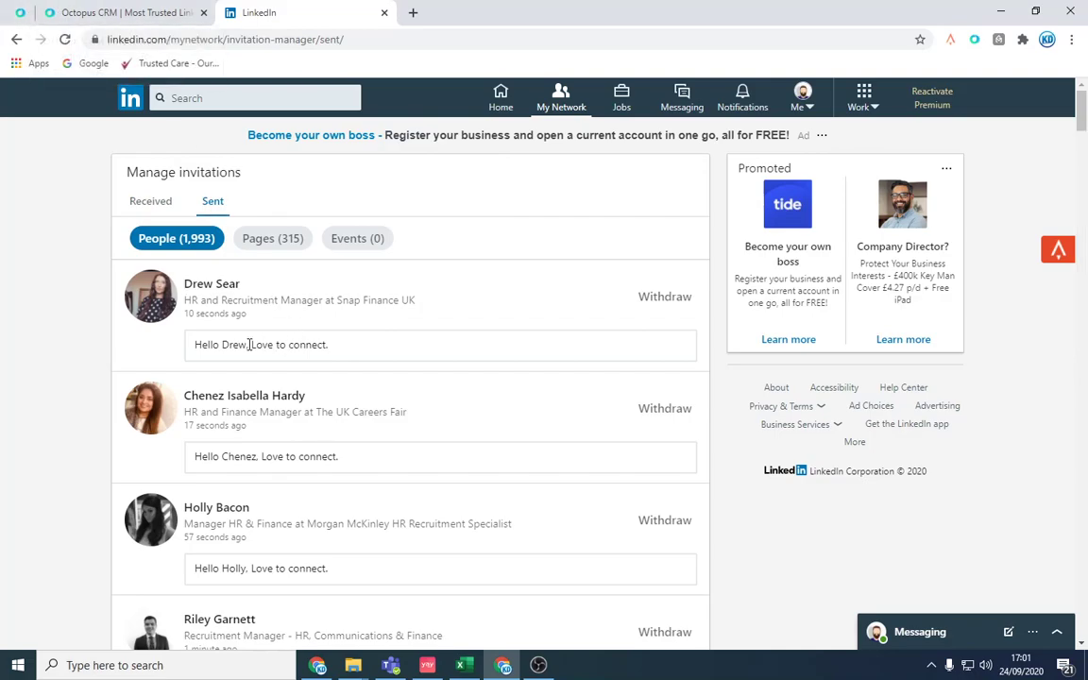
{"action": "left_click_drag", "start_coordinate": [200, 345], "coordinate": [338, 349]}
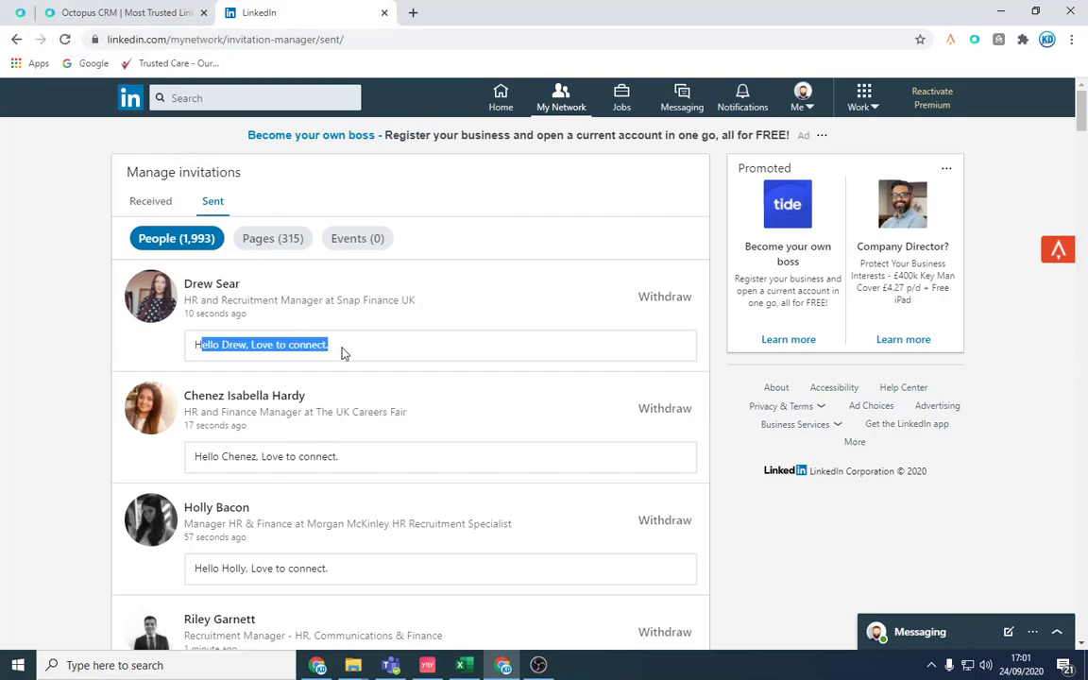
{"action": "mouse_move", "coordinate": [199, 456]}
{"action": "left_mouse_down"}
{"action": "mouse_move", "coordinate": [298, 458]}
{"action": "mouse_move", "coordinate": [288, 456]}
{"action": "left_mouse_up"}
{"action": "left_click", "coordinate": [292, 459]}
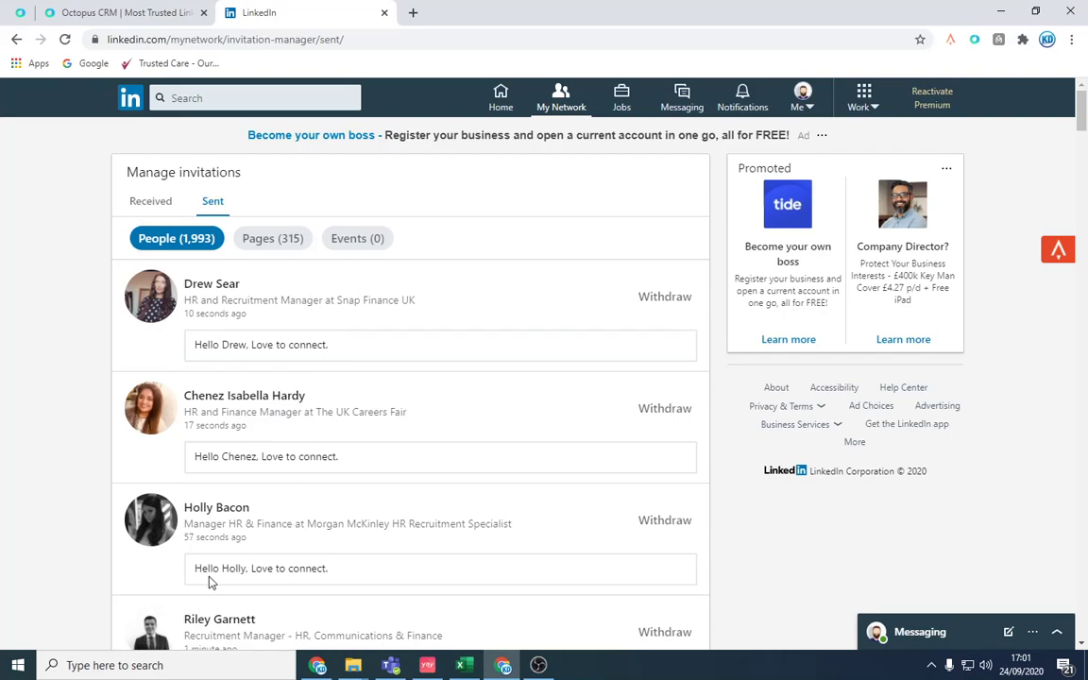
{"action": "left_click_drag", "start_coordinate": [199, 574], "coordinate": [381, 578]}
{"action": "left_click", "coordinate": [382, 578]}
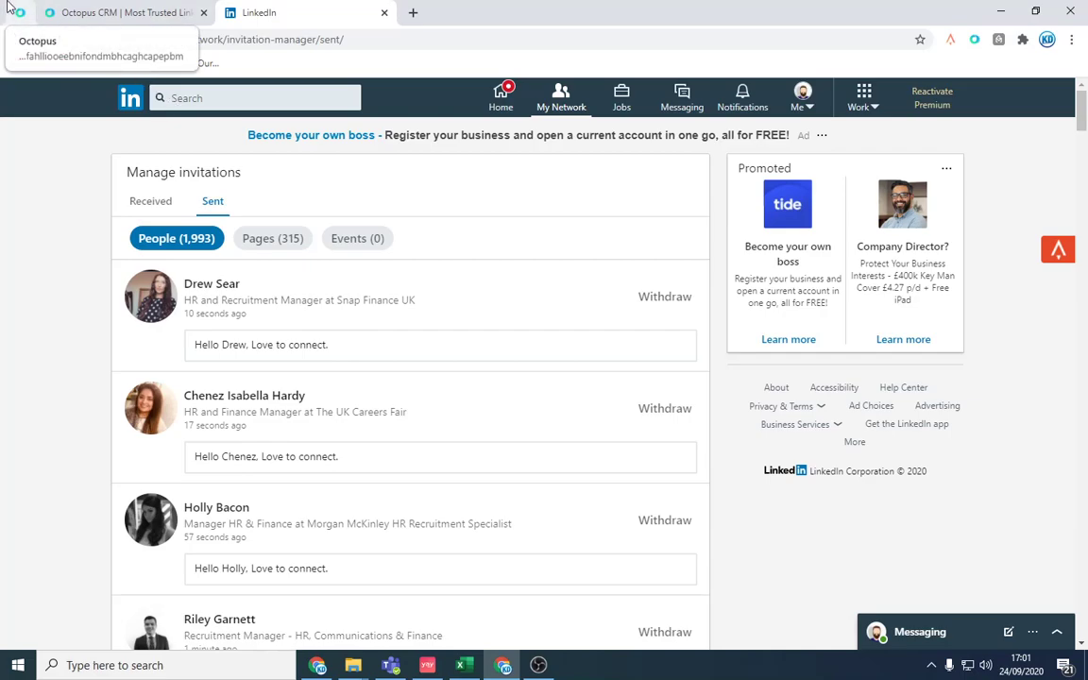
Step: Search People for 'finance manager' filtered to London, England Metropolitan Area
{"action": "left_click", "coordinate": [249, 99]}
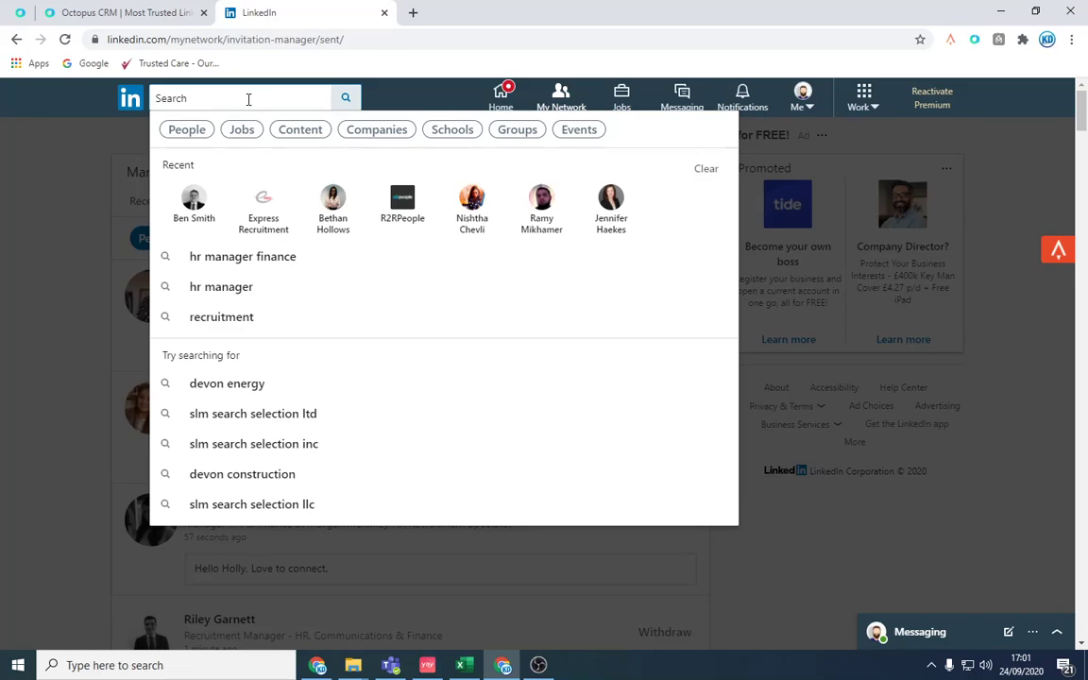
{"action": "type", "text": "finance manager"}
{"action": "key", "text": "Return"}
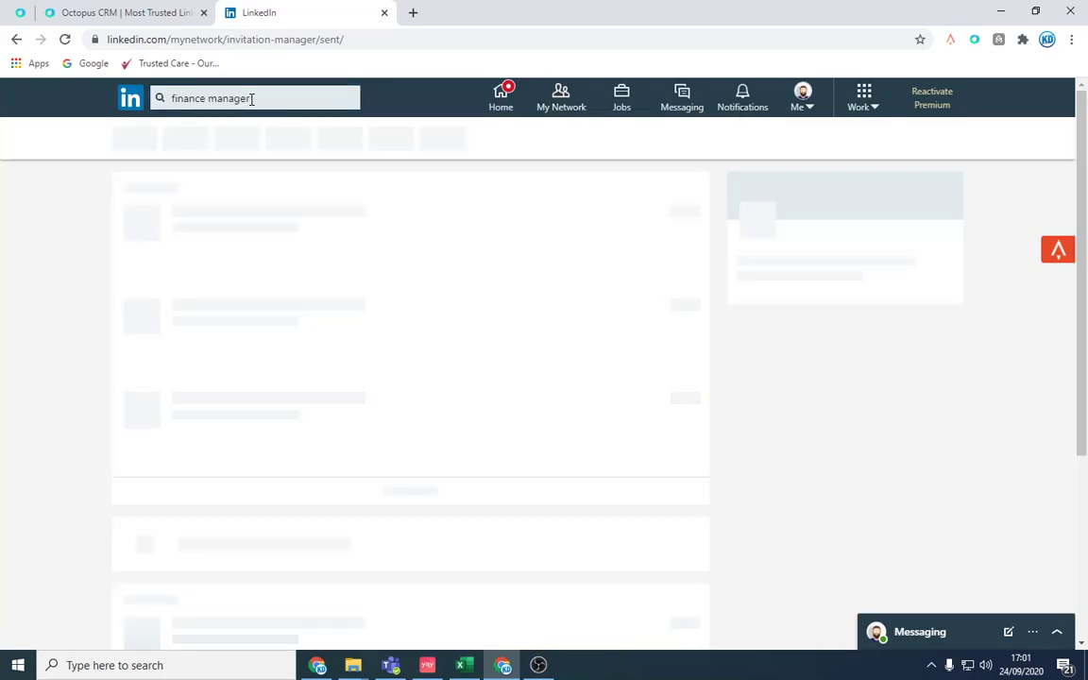
{"action": "left_click", "coordinate": [133, 140]}
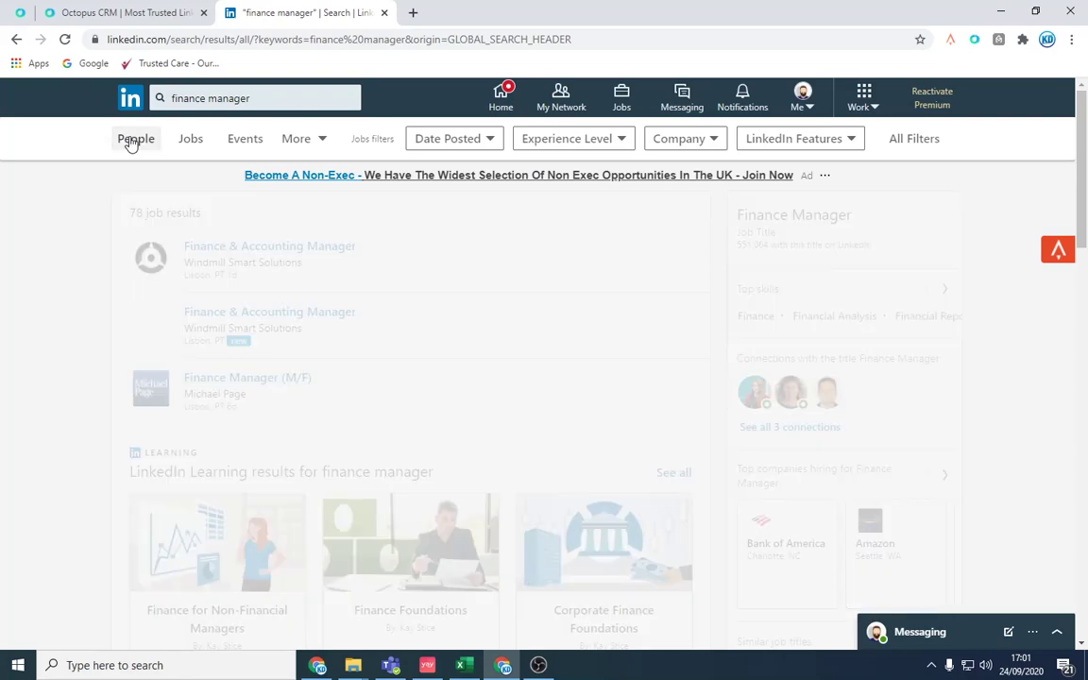
{"action": "left_click", "coordinate": [501, 142]}
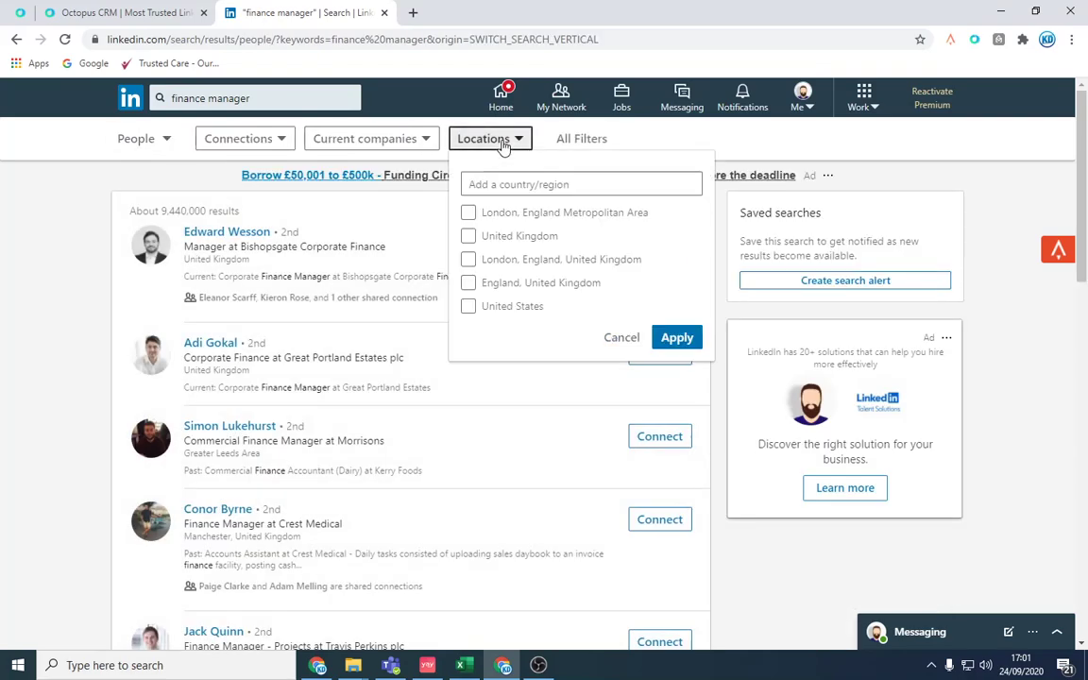
{"action": "left_click", "coordinate": [536, 214]}
{"action": "left_click", "coordinate": [676, 338]}
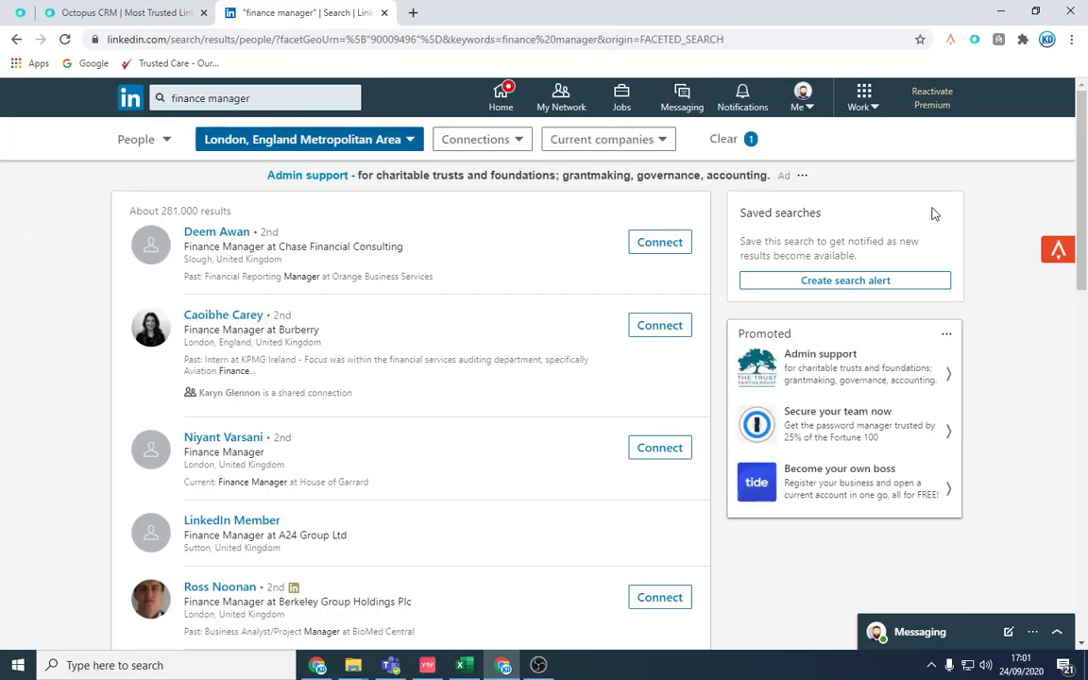
Step: Create a new Octopus campaign named 'London FM - Candidate'
{"action": "left_click", "coordinate": [975, 39]}
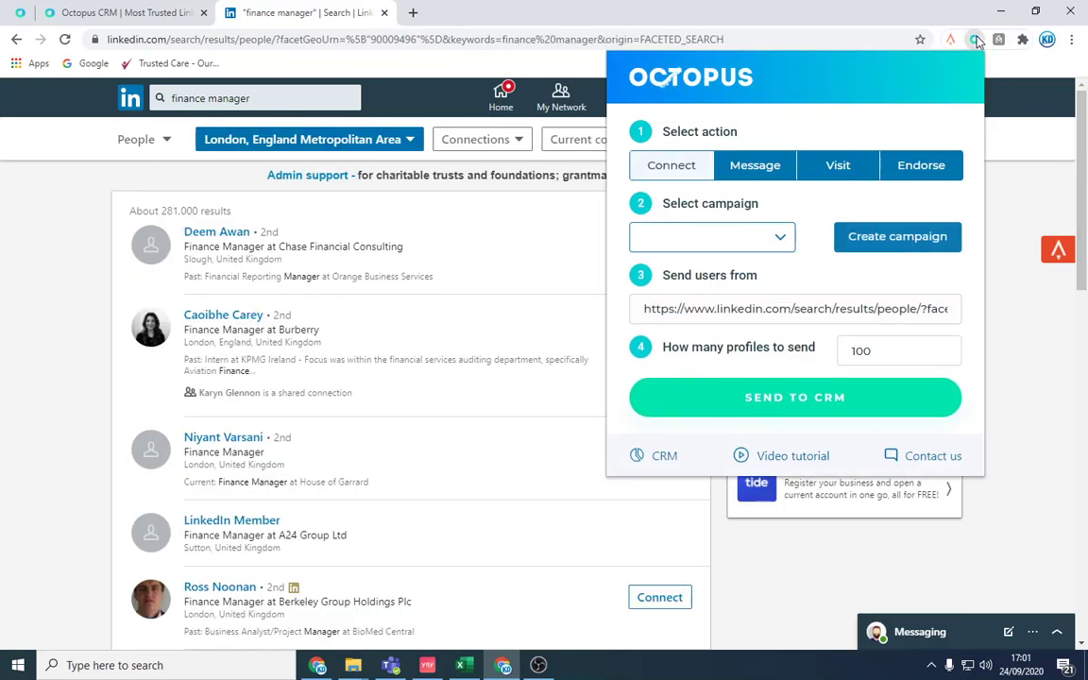
{"action": "left_click", "coordinate": [850, 235]}
{"action": "left_click", "coordinate": [711, 156]}
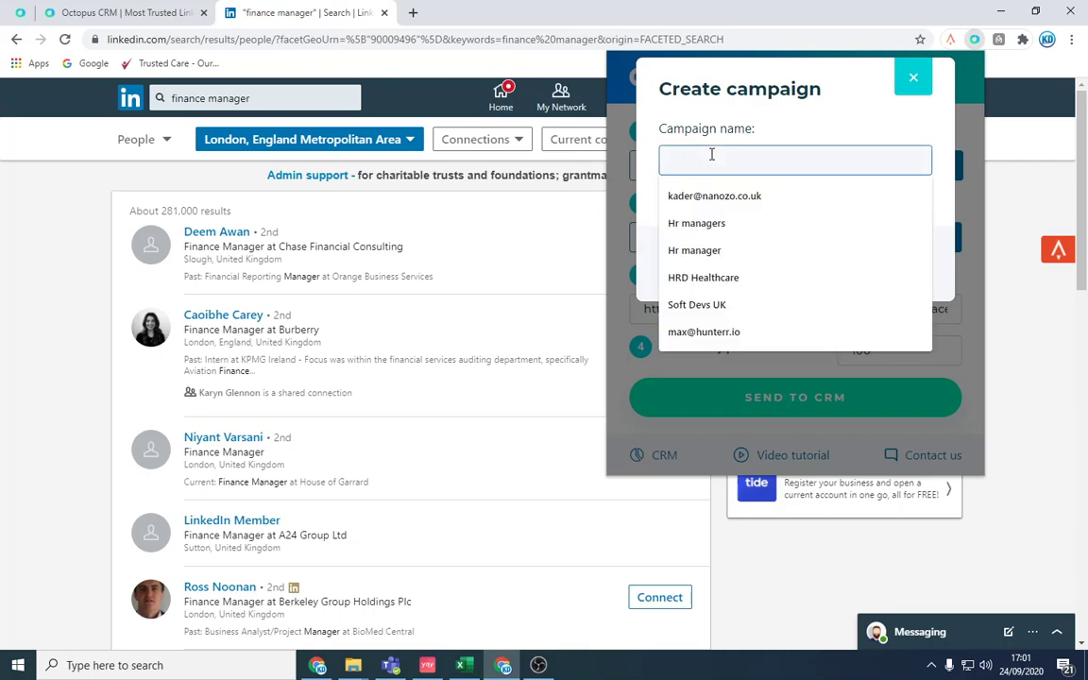
{"action": "type", "text": "London FM "}
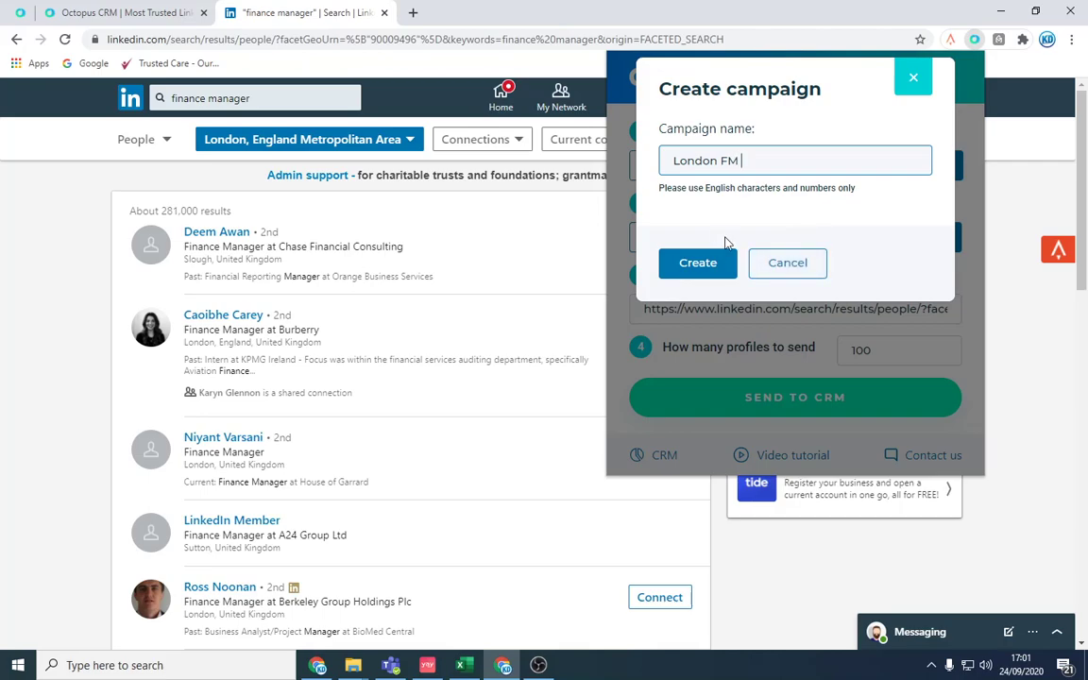
{"action": "type", "text": "- Candidates"}
{"action": "left_click", "coordinate": [710, 262]}
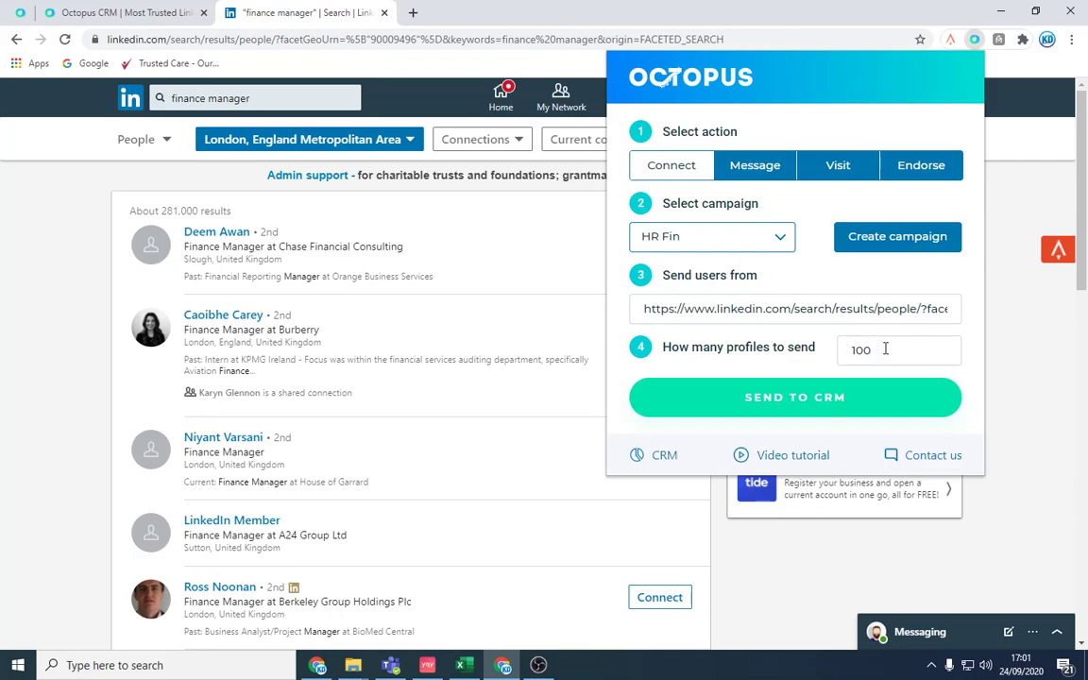
Step: Send 10 London finance manager profiles to the new campaign
{"action": "left_click_drag", "start_coordinate": [881, 347], "coordinate": [841, 347]}
{"action": "type", "text": "10"}
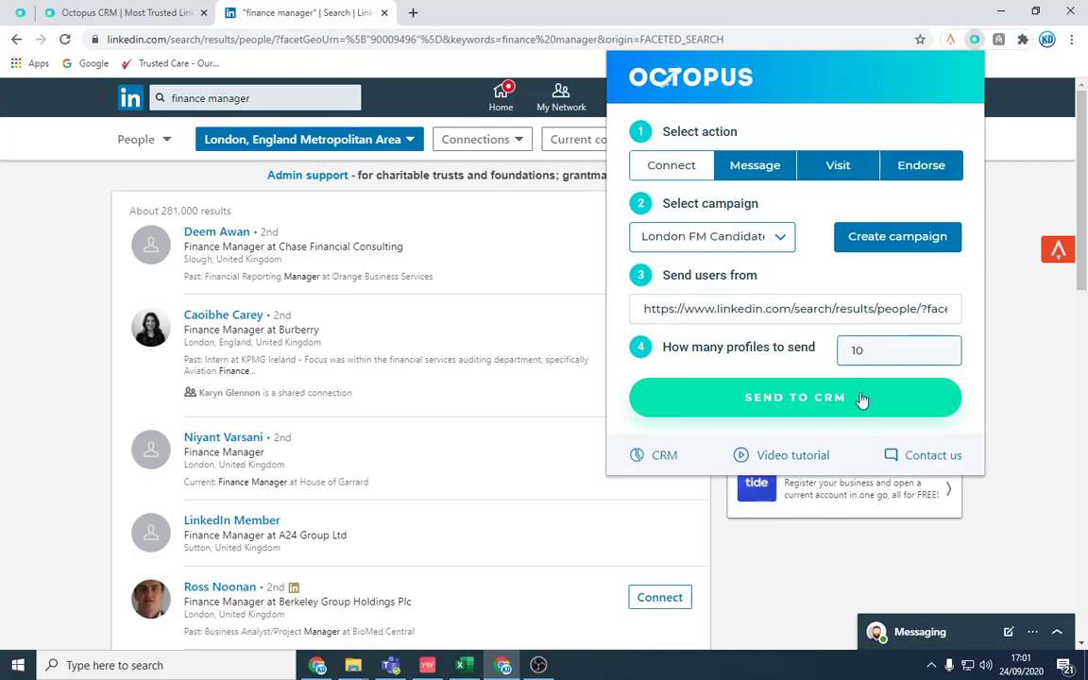
{"action": "left_click", "coordinate": [860, 398]}
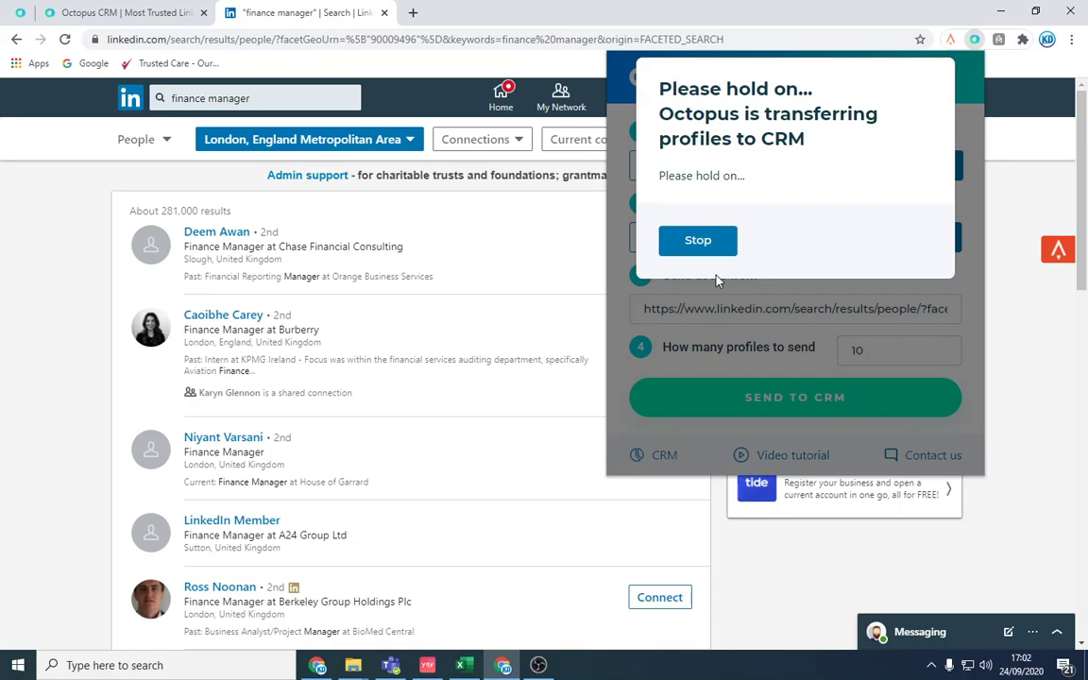
Step: Dismiss the profiles report, select all ten profiles, and view the HR Fin campaign's connection note
{"action": "left_click", "coordinate": [14, 7]}
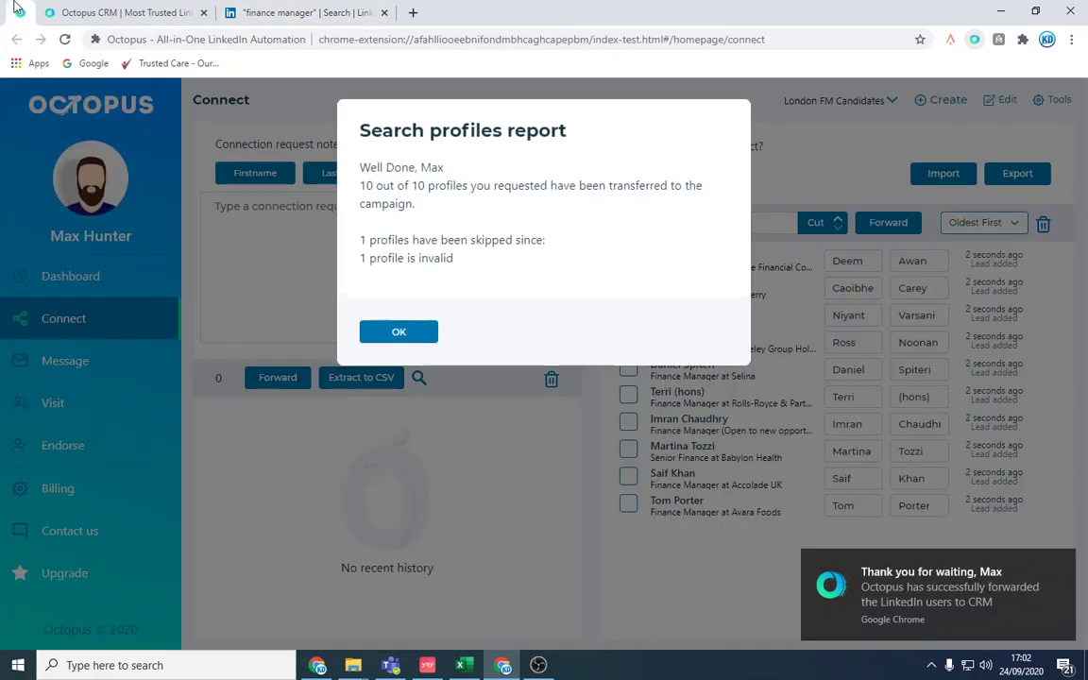
{"action": "left_click_drag", "start_coordinate": [368, 241], "coordinate": [431, 266]}
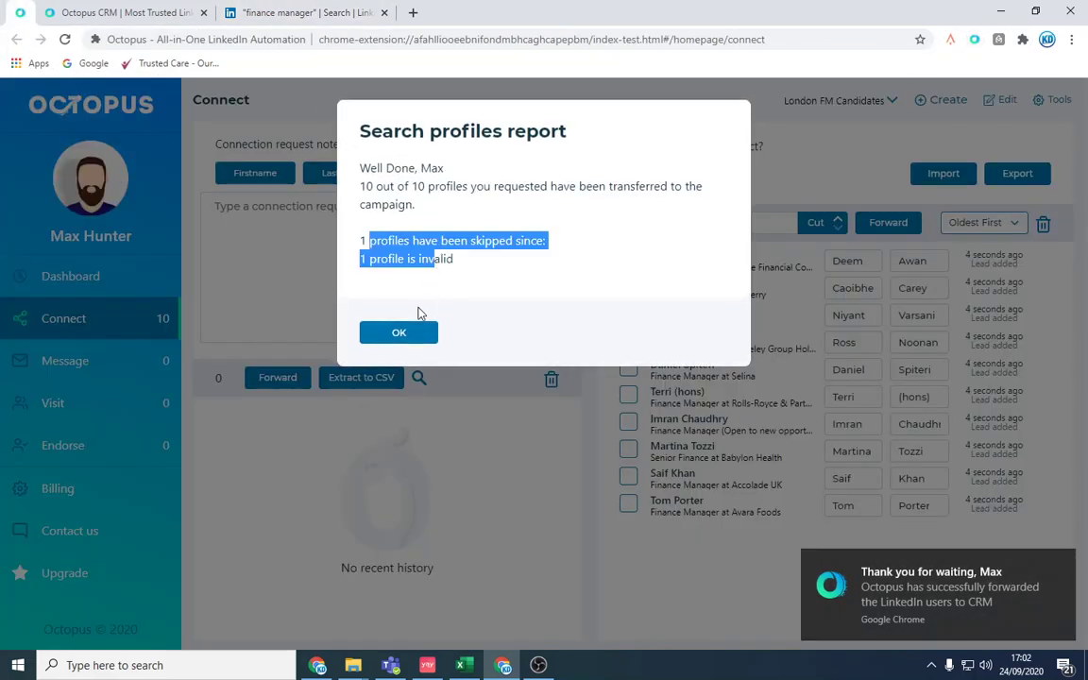
{"action": "left_click_drag", "start_coordinate": [398, 188], "coordinate": [441, 242]}
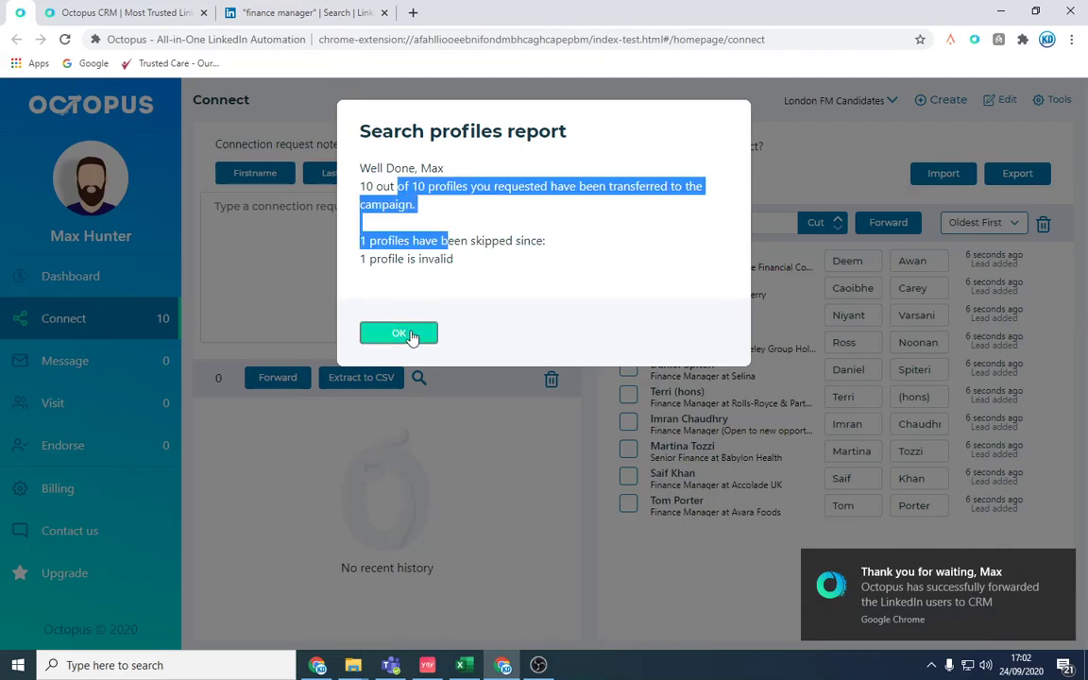
{"action": "left_click", "coordinate": [412, 335]}
{"action": "left_click", "coordinate": [628, 222]}
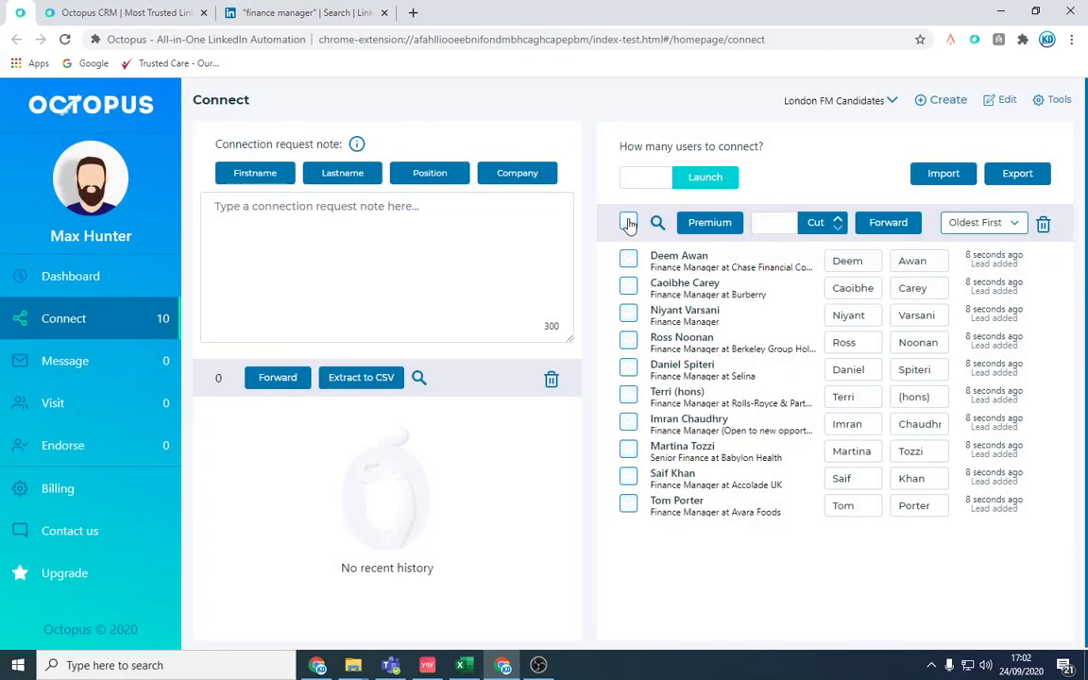
{"action": "left_click", "coordinate": [849, 100]}
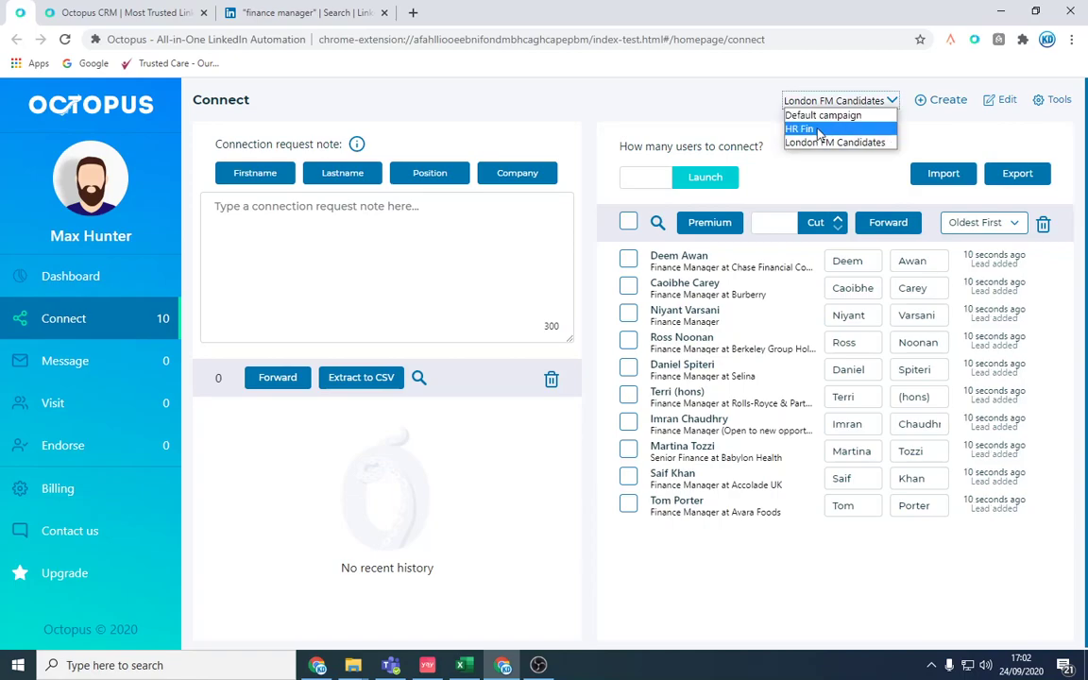
{"action": "left_click", "coordinate": [850, 130]}
{"action": "left_click_drag", "start_coordinate": [430, 206], "coordinate": [236, 220]}
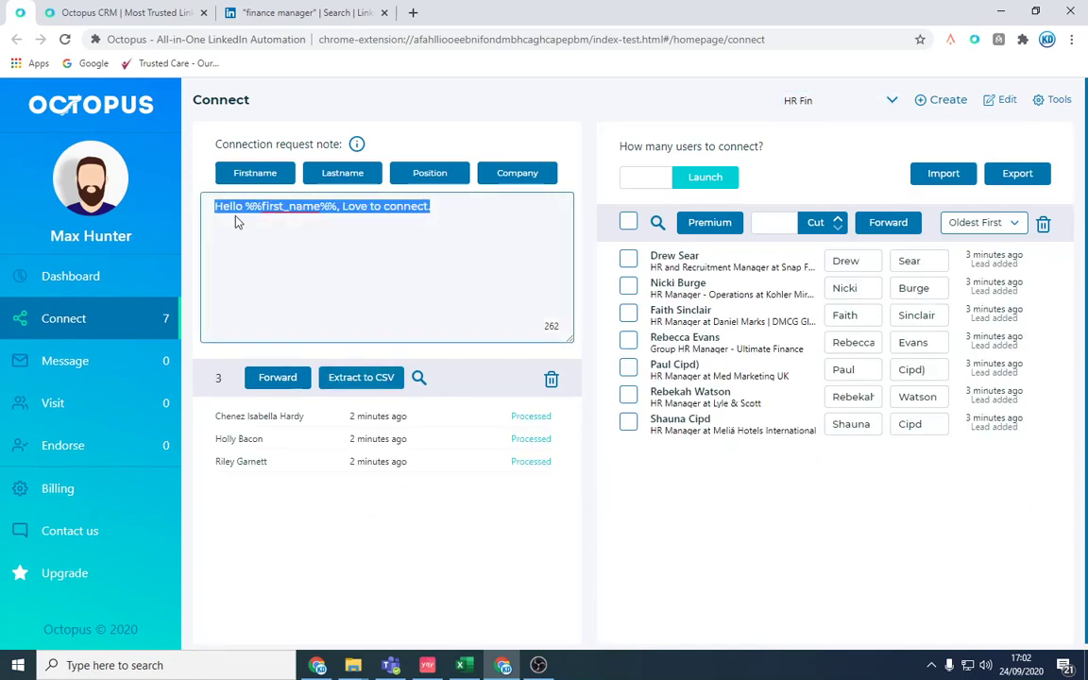
Step: Rewrite the London FM note to 'Currently recruiting for a finance manager - Are you still working' plus %%company%%, with 10 users
{"action": "left_click", "coordinate": [814, 101]}
{"action": "left_click", "coordinate": [823, 141]}
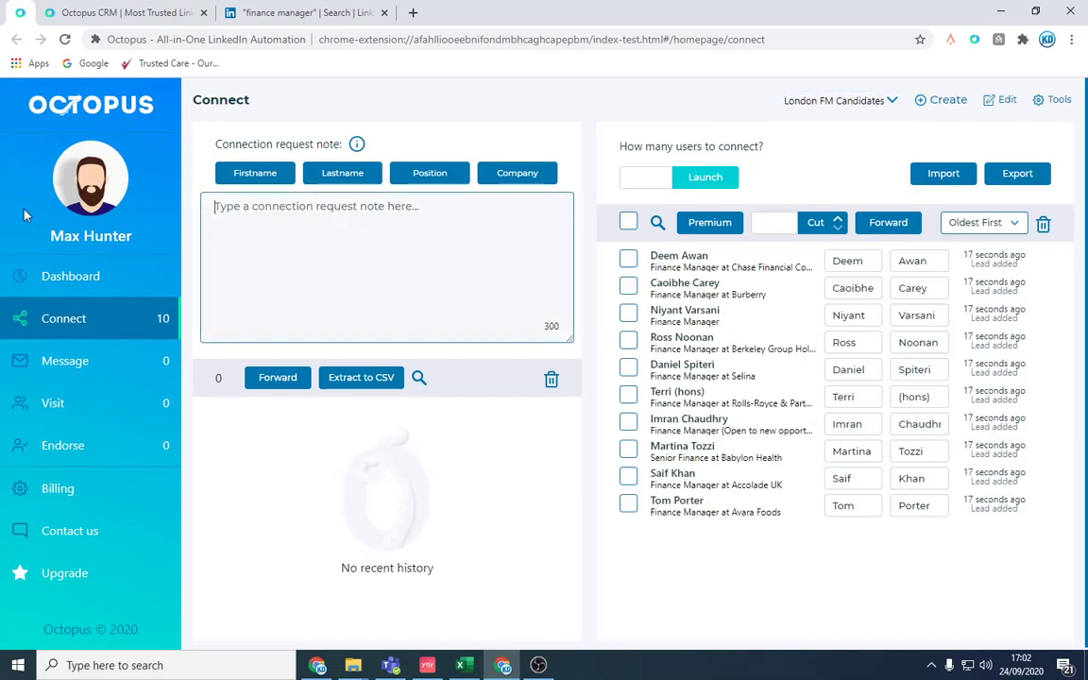
{"action": "left_click", "coordinate": [397, 238]}
{"action": "left_click_drag", "start_coordinate": [455, 208], "coordinate": [347, 206]}
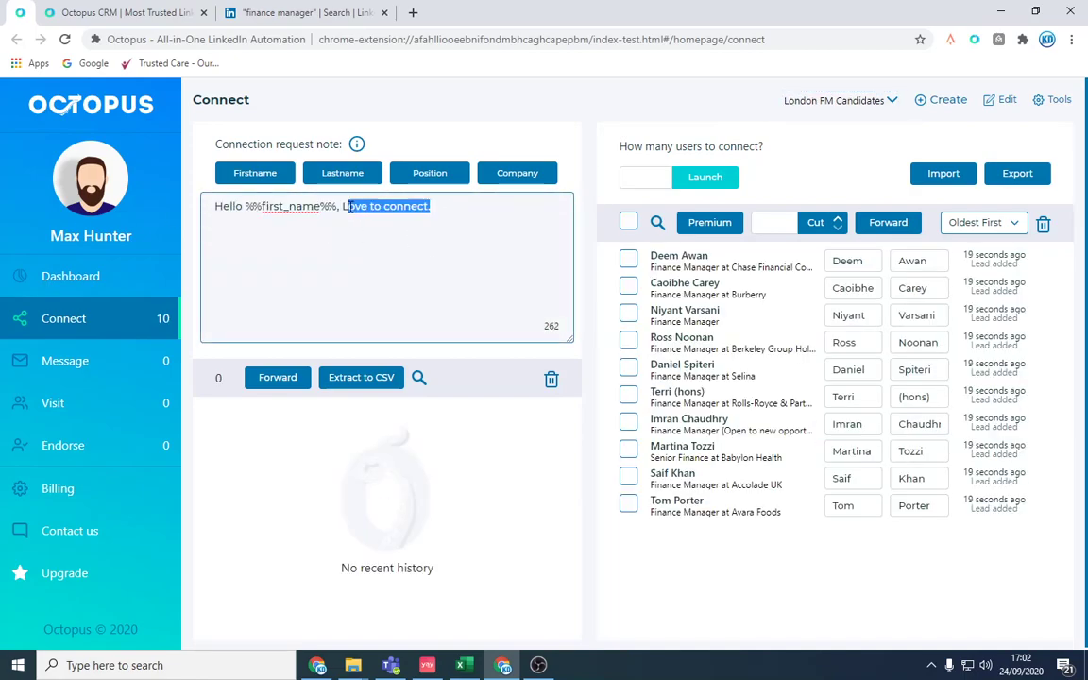
{"action": "type", "text": "Currently recruiti"}
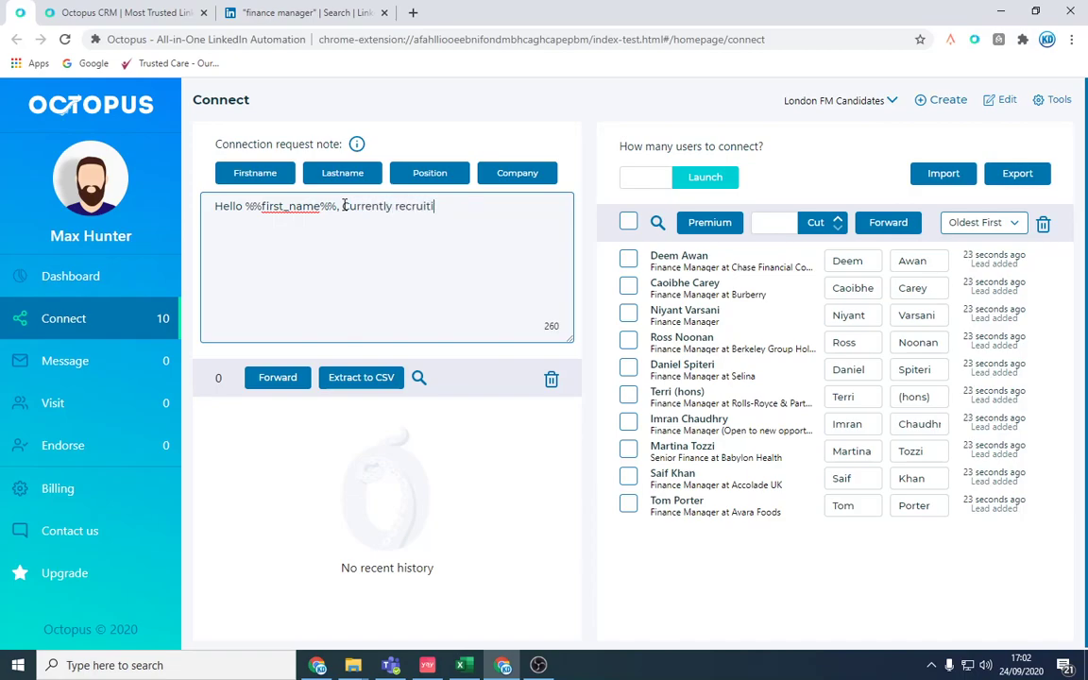
{"action": "type", "text": "ng for a "}
{"action": "type", "text": "finance manager - Are you still working at"}
{"action": "left_click", "coordinate": [510, 177]}
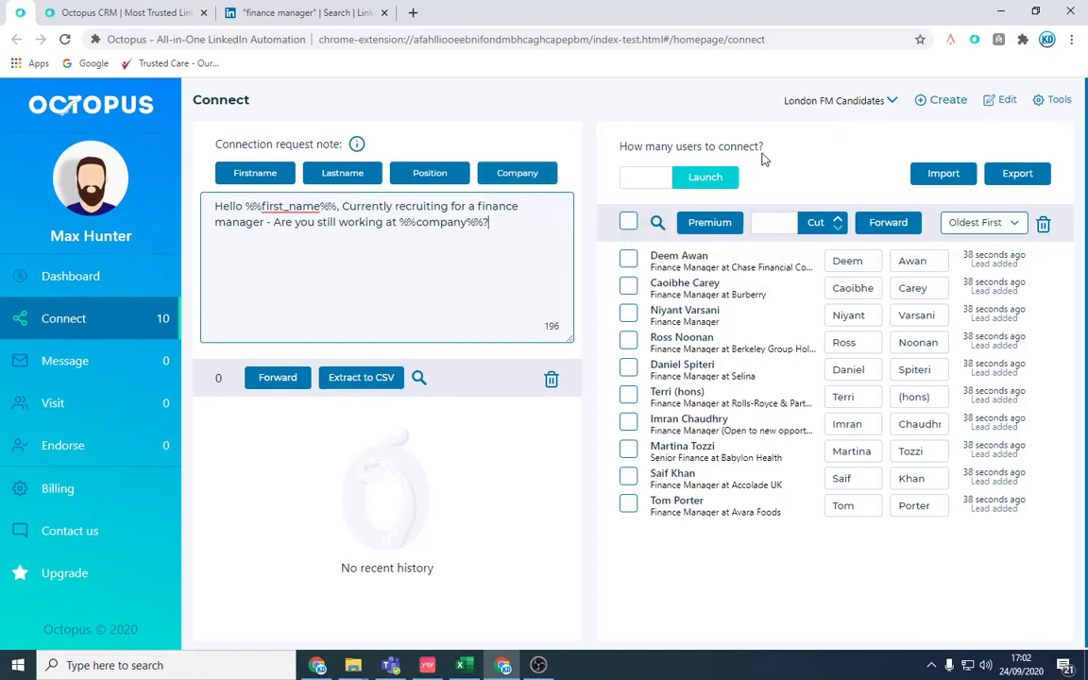
{"action": "left_click", "coordinate": [648, 175]}
{"action": "type", "text": "10"}
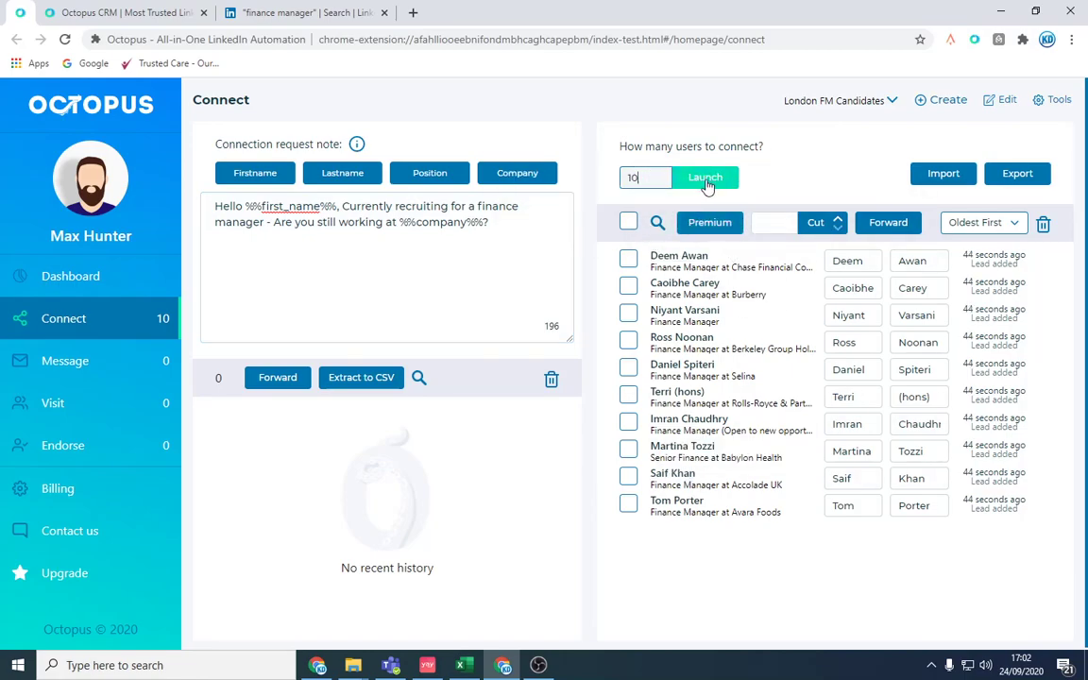
Step: Launch the London FM Candidates connection requests and open the profile visit page when done
{"action": "left_click", "coordinate": [706, 184]}
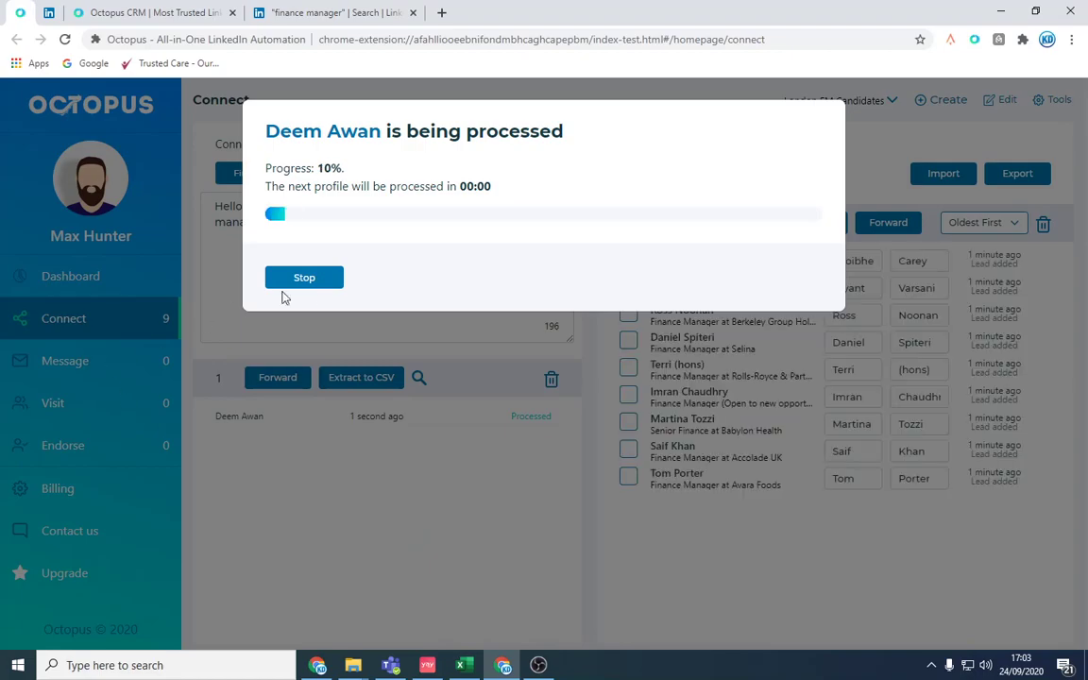
{"action": "left_click", "coordinate": [323, 279]}
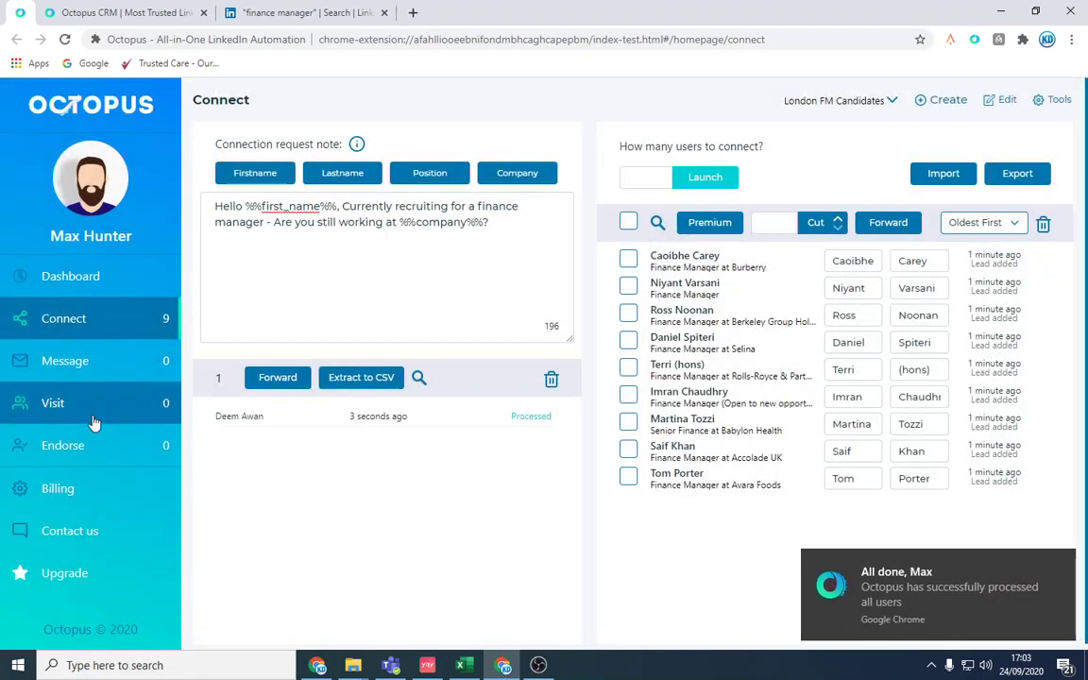
Step: Go to the profile Visit page and open, then close, the LinkedIn profile URL import
{"action": "left_click", "coordinate": [89, 417]}
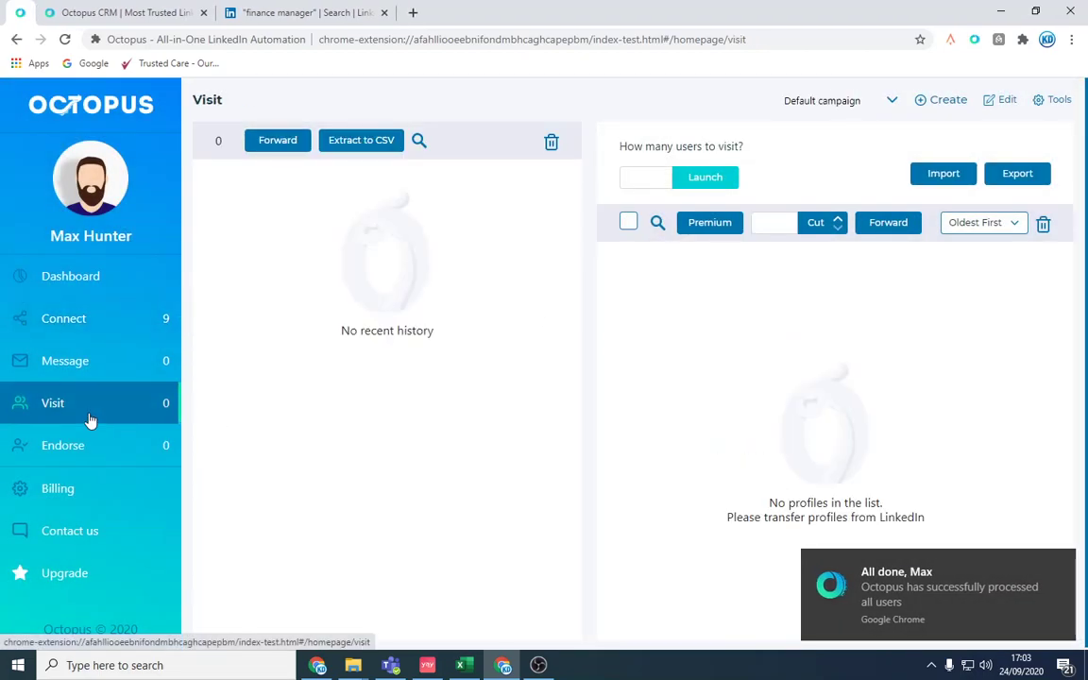
{"action": "left_click", "coordinate": [939, 173]}
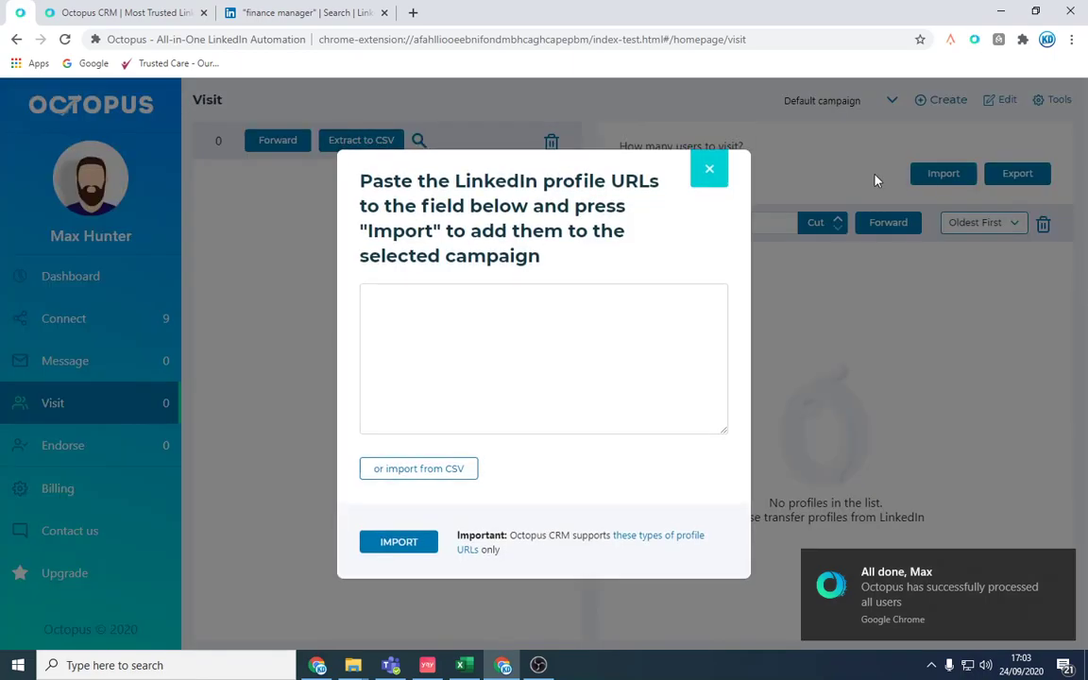
{"action": "left_click", "coordinate": [444, 472]}
{"action": "left_click", "coordinate": [708, 168]}
Step: On the Endorse page, set the number of skills to endorse to seven
{"action": "left_click", "coordinate": [101, 448]}
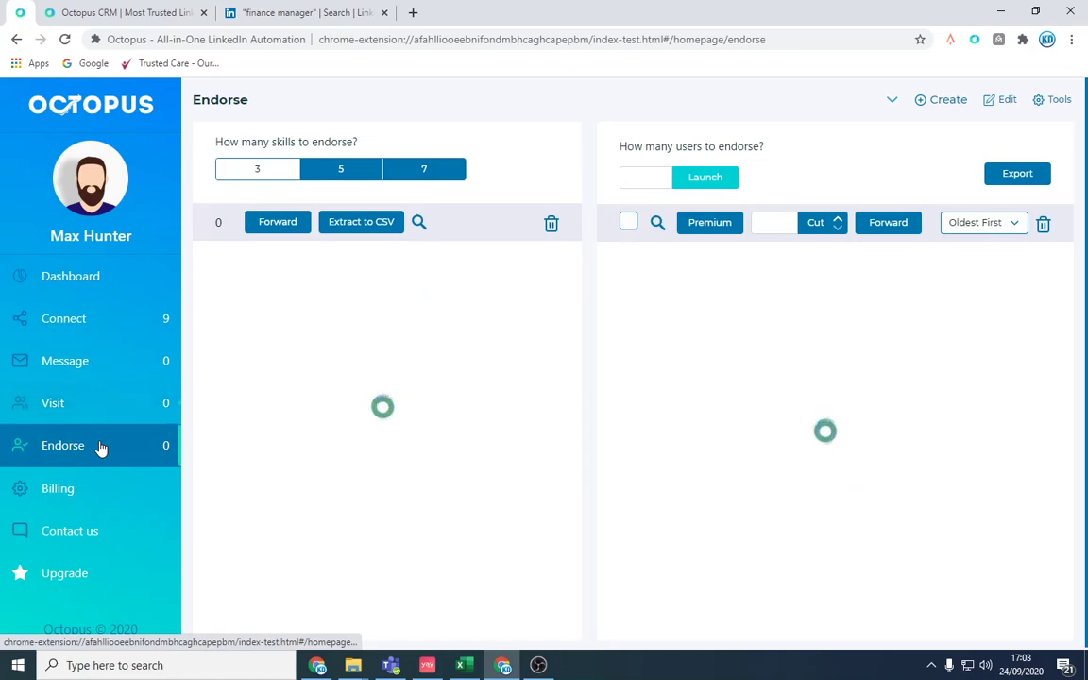
{"action": "left_click", "coordinate": [356, 167]}
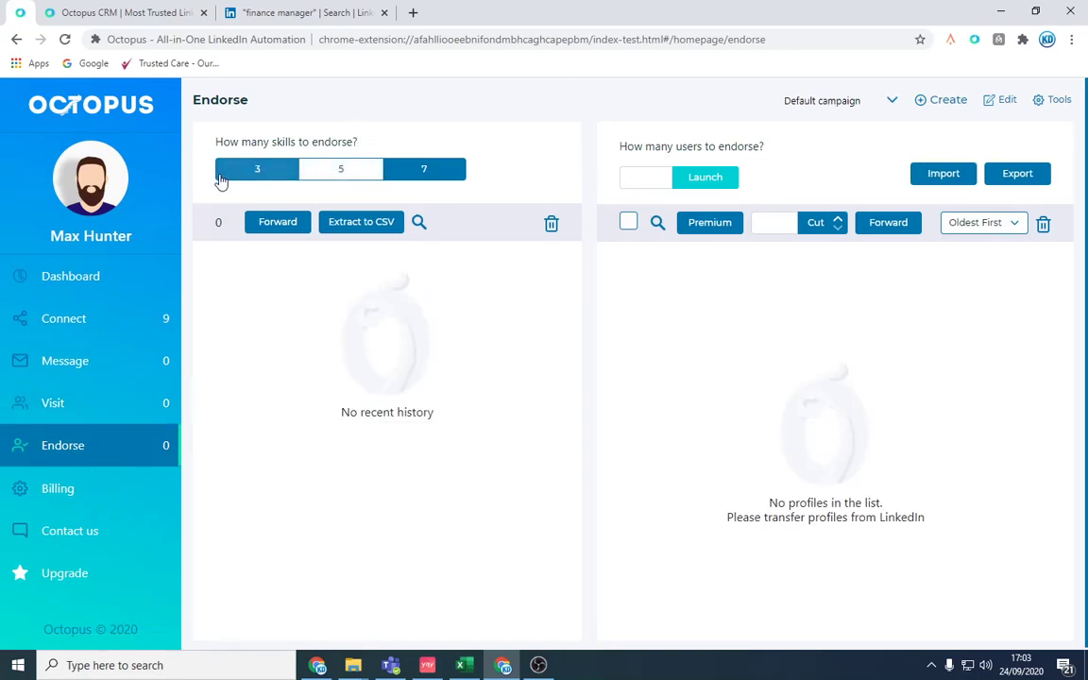
{"action": "left_click", "coordinate": [237, 184]}
{"action": "left_click", "coordinate": [422, 174]}
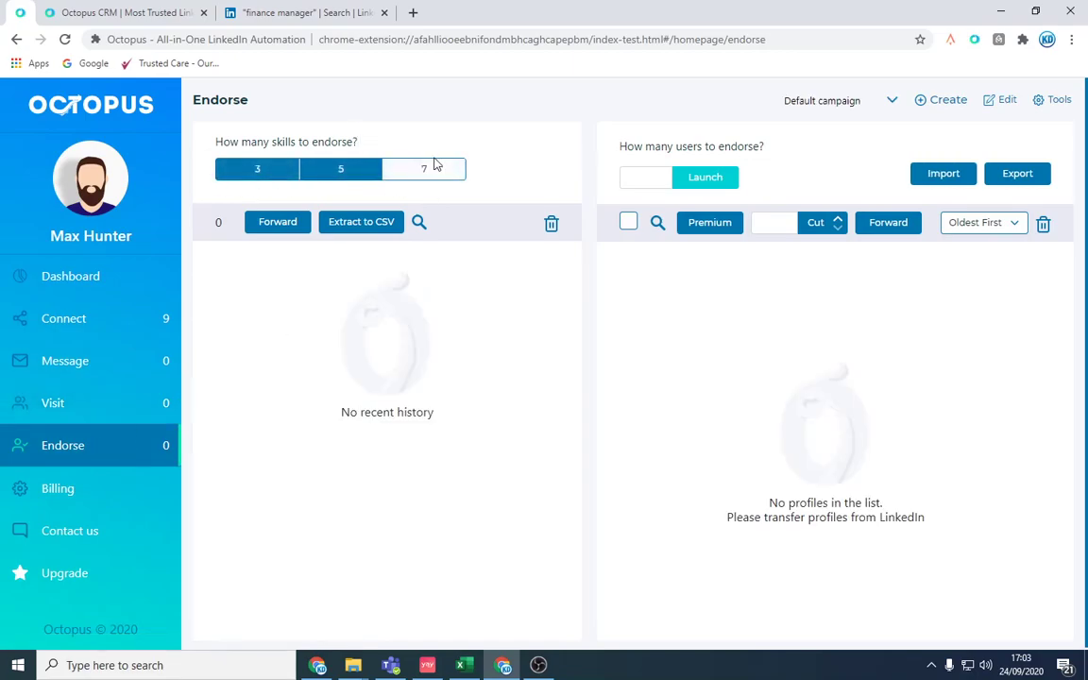
Step: Check the campaign list, then start a new Endorse campaign with its name still blank
{"action": "left_click", "coordinate": [880, 101]}
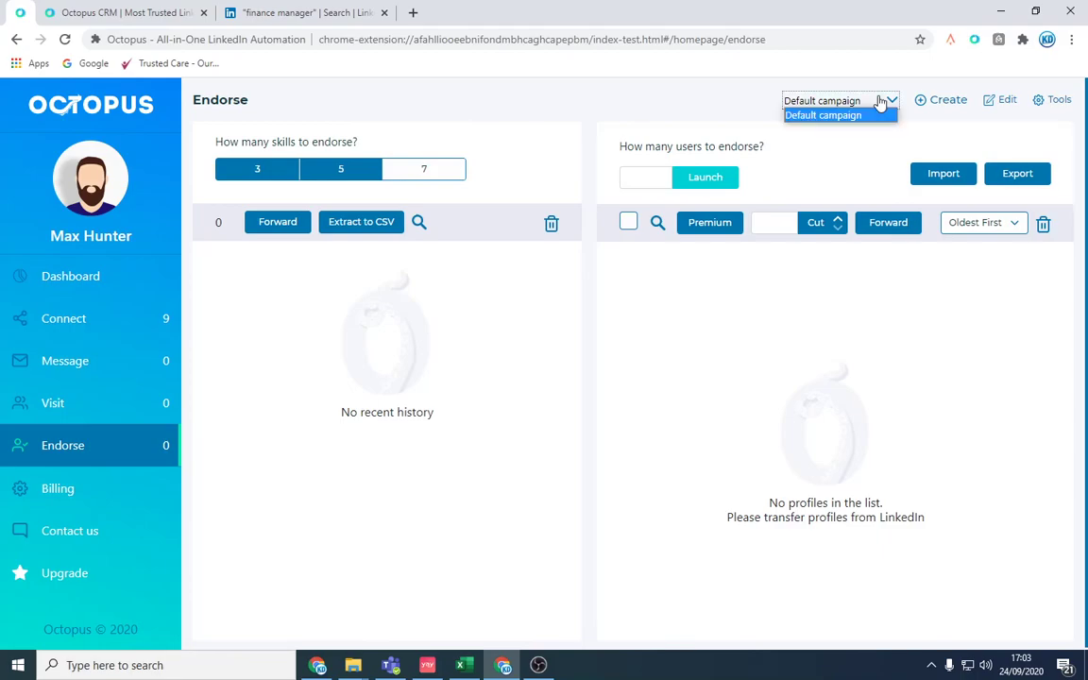
{"action": "left_click", "coordinate": [882, 100]}
{"action": "left_click", "coordinate": [940, 99]}
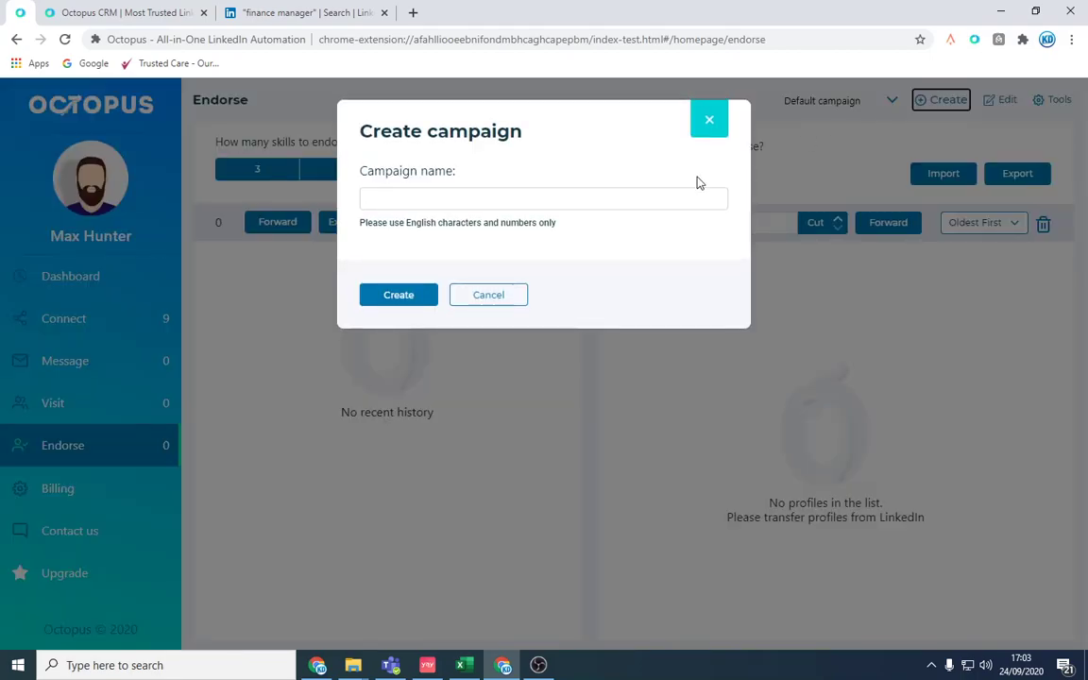
{"action": "left_click", "coordinate": [528, 201]}
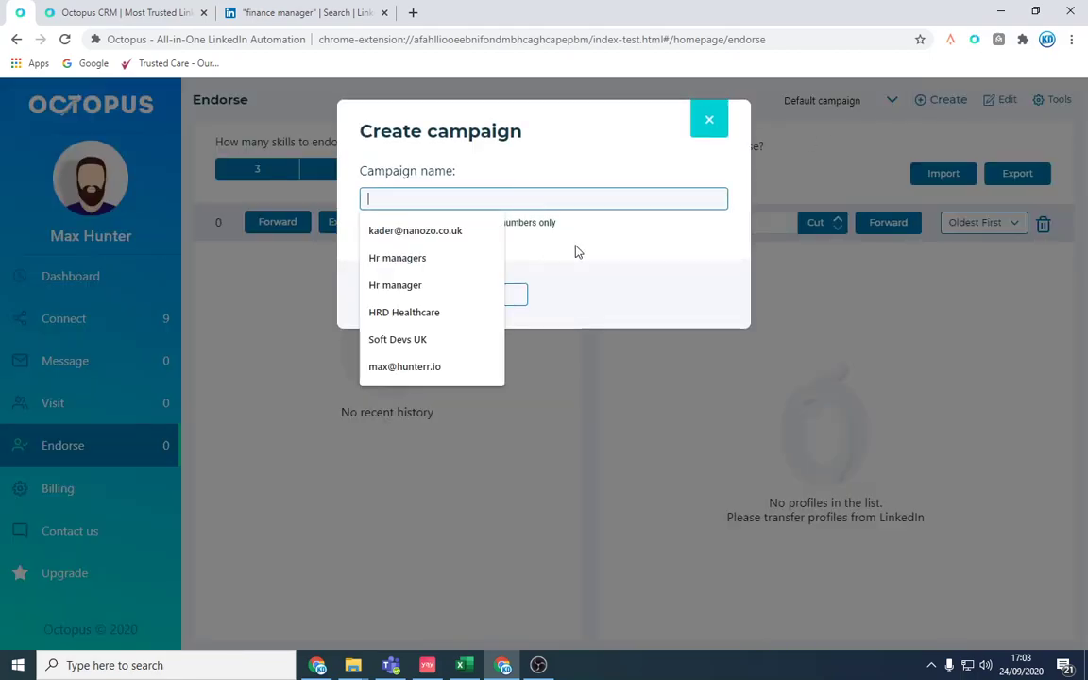
{"action": "left_click", "coordinate": [709, 119]}
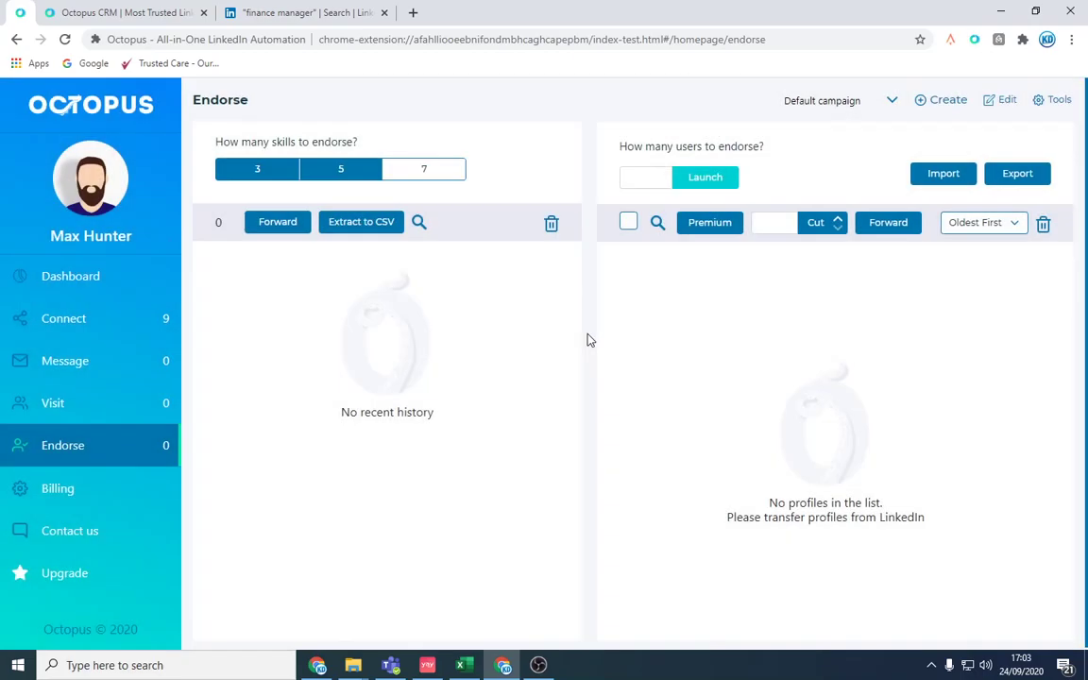